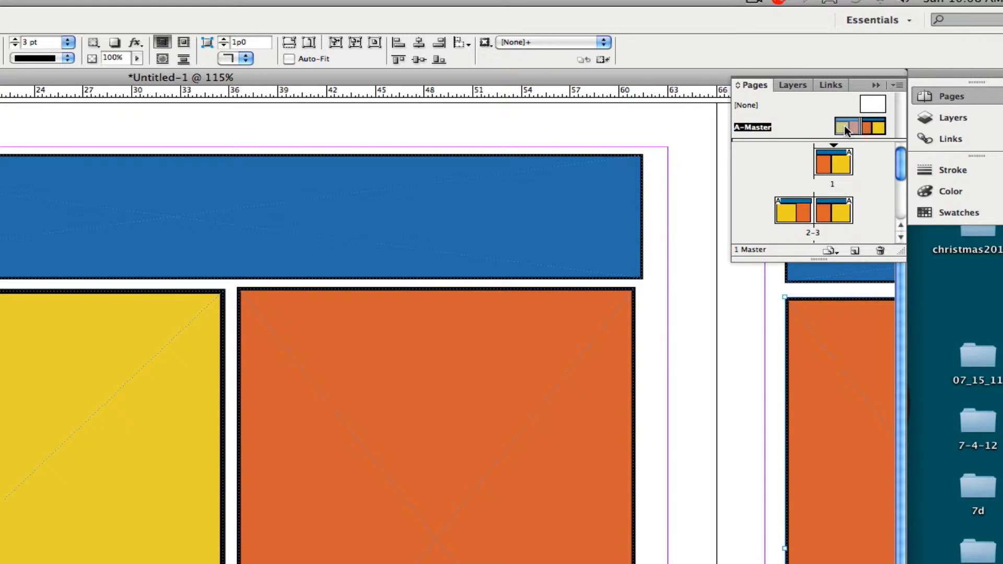
# Drag the A-Master thumbnail onto page 1 in the Pages panel to apply it
pyautogui.doubleClick(880, 129)
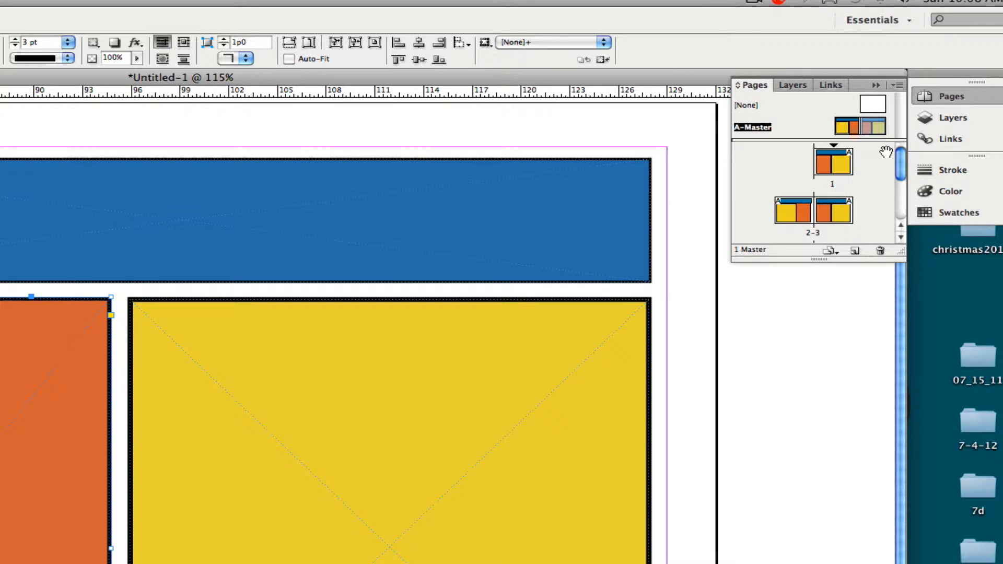
pyautogui.moveTo(862, 137); pyautogui.dragTo(831, 172)
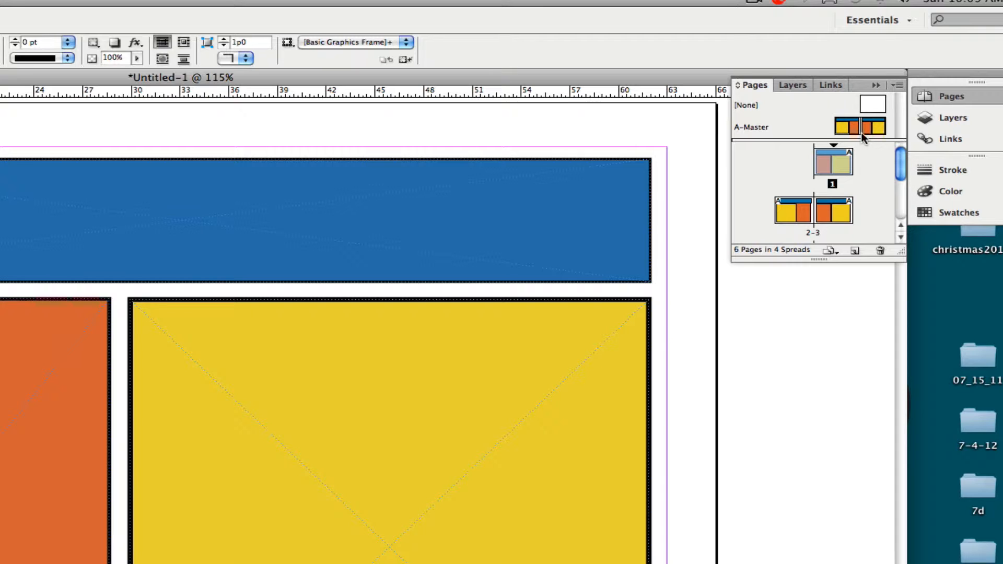
# Apply A-Master to page 1 and to the pages 2-3 spread
pyautogui.moveTo(835, 137); pyautogui.dragTo(820, 171)
pyautogui.doubleClick(795, 215)
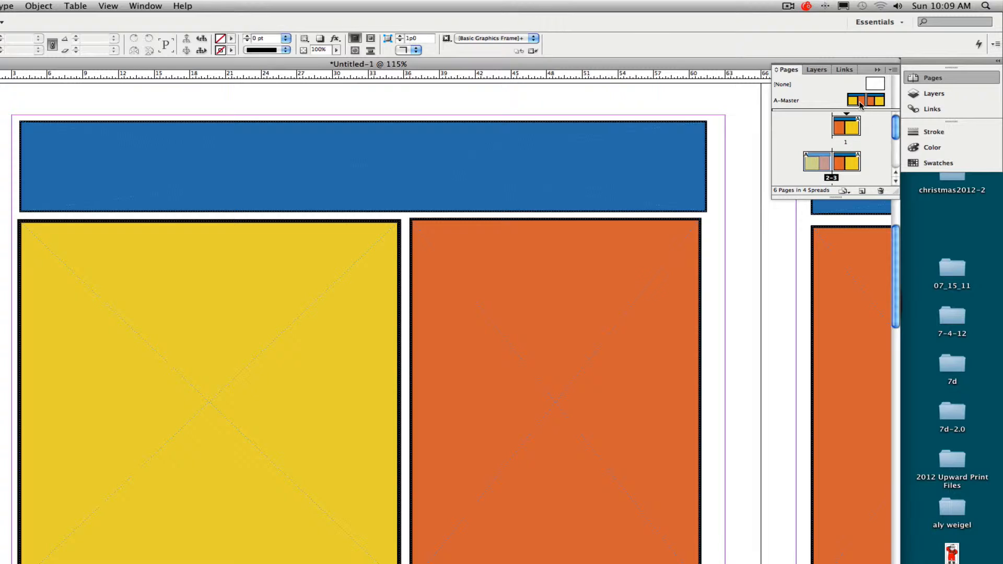
pyautogui.moveTo(861, 103); pyautogui.dragTo(808, 163)
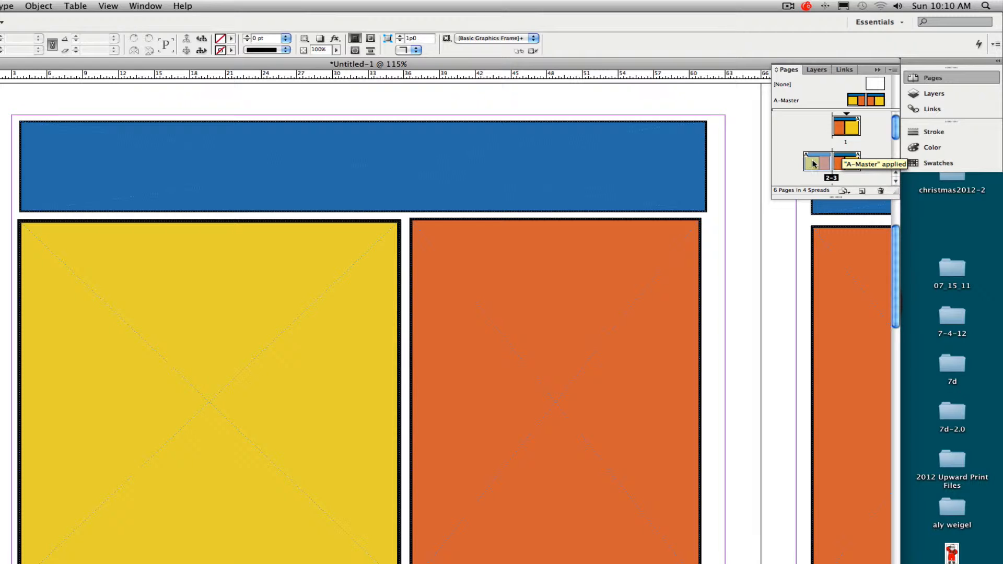
pyautogui.doubleClick(848, 165)
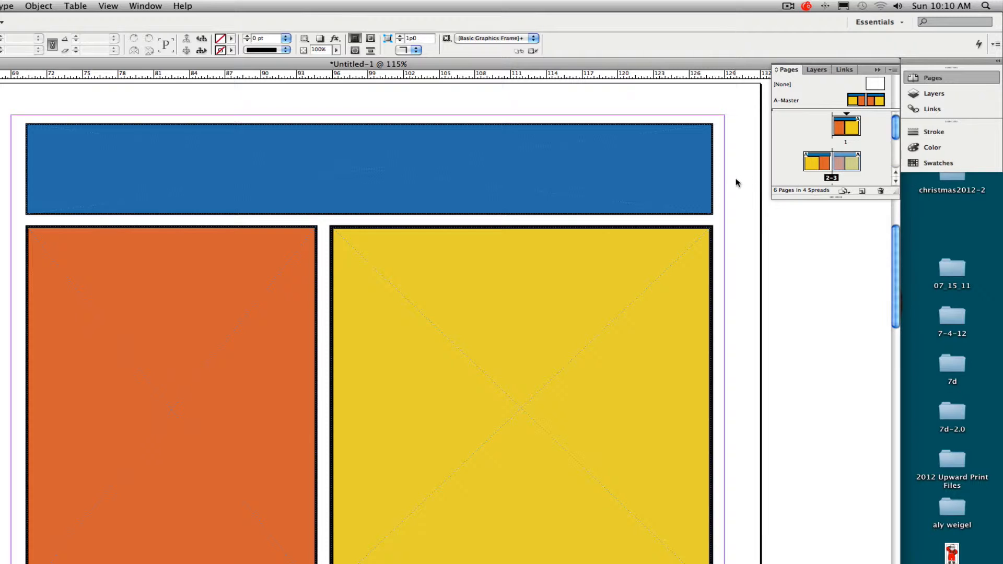
pyautogui.moveTo(871, 103); pyautogui.dragTo(805, 170)
# Adjust the Pages panel view and return to page 1
pyautogui.scroll(-2, 893, 146)
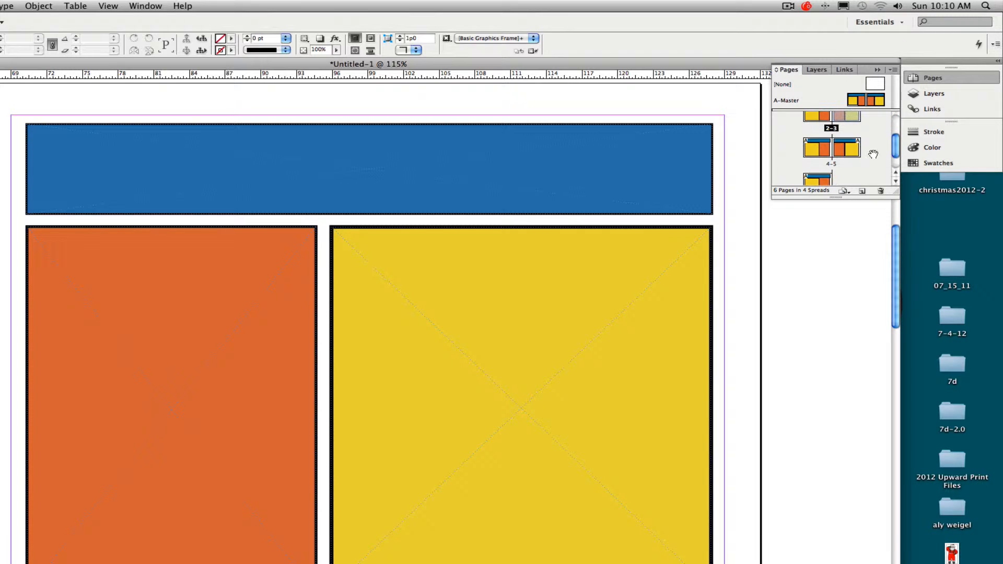
pyautogui.click(892, 170)
pyautogui.moveTo(892, 170); pyautogui.dragTo(896, 130)
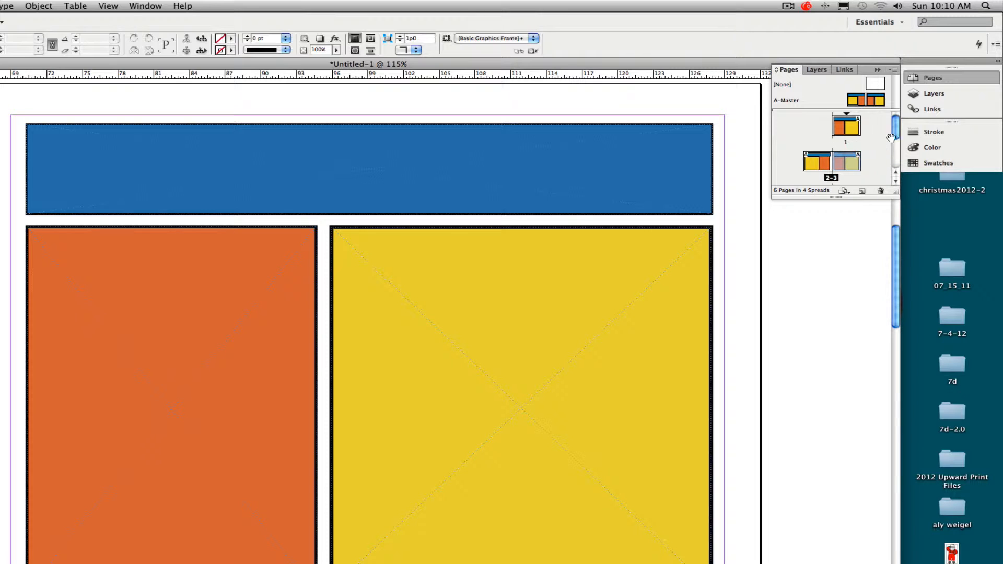
pyautogui.doubleClick(843, 130)
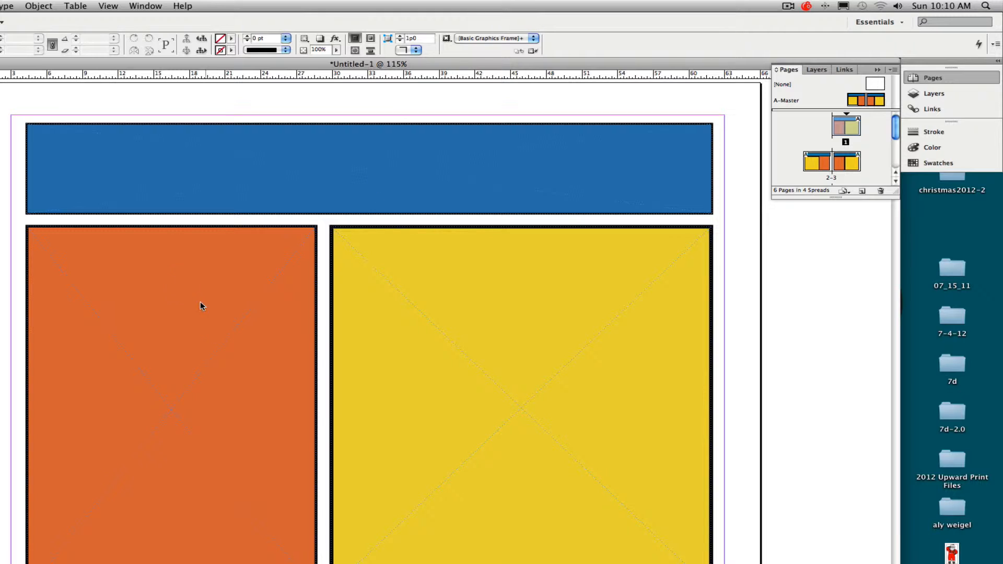
# Open 5thinkers-demo.indd from Open Recent, choosing Don't Update Links, and show the page thumbnails
pyautogui.click(0, 6)
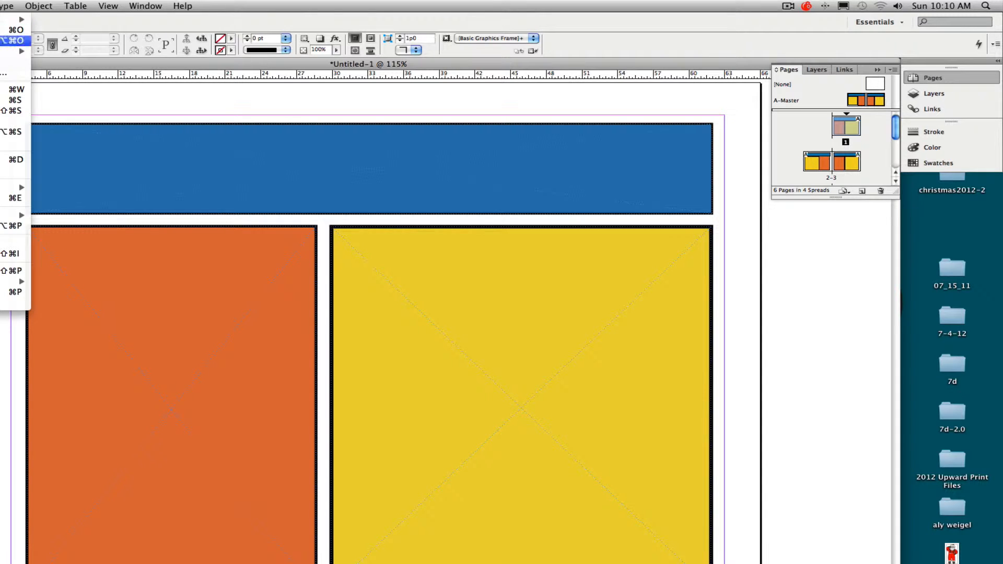
pyautogui.moveTo(14, 52)
pyautogui.click(64, 55)
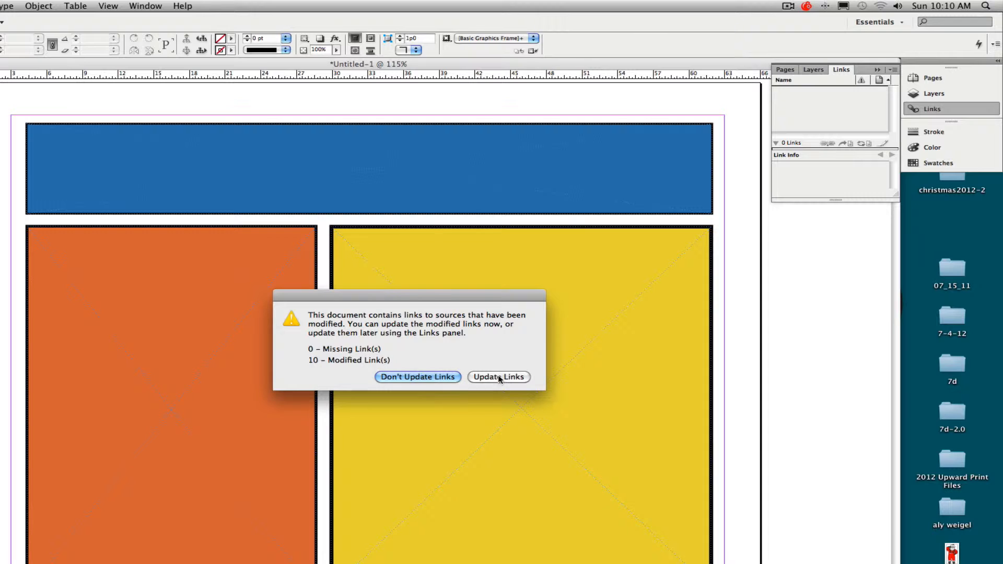
pyautogui.click(441, 376)
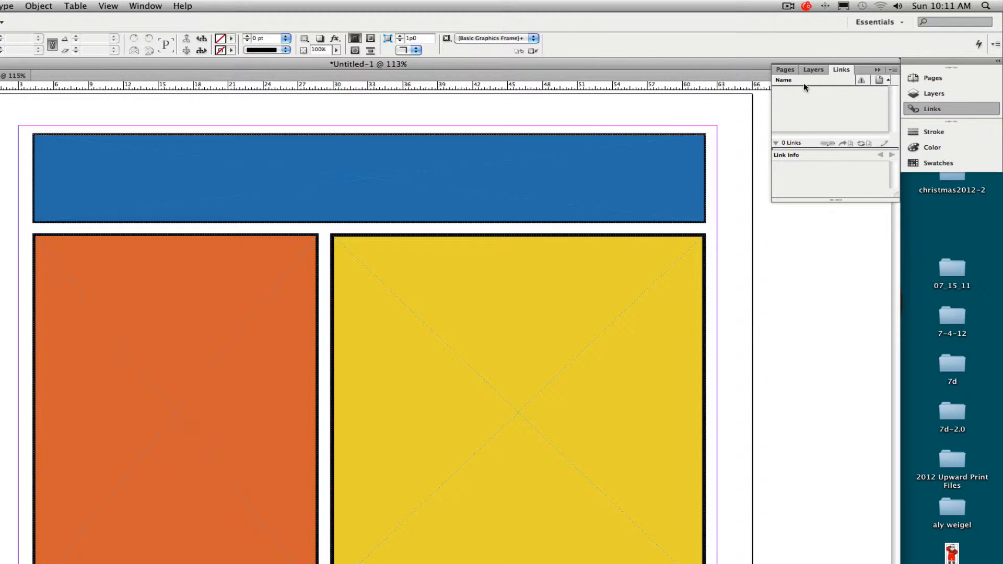
pyautogui.click(794, 71)
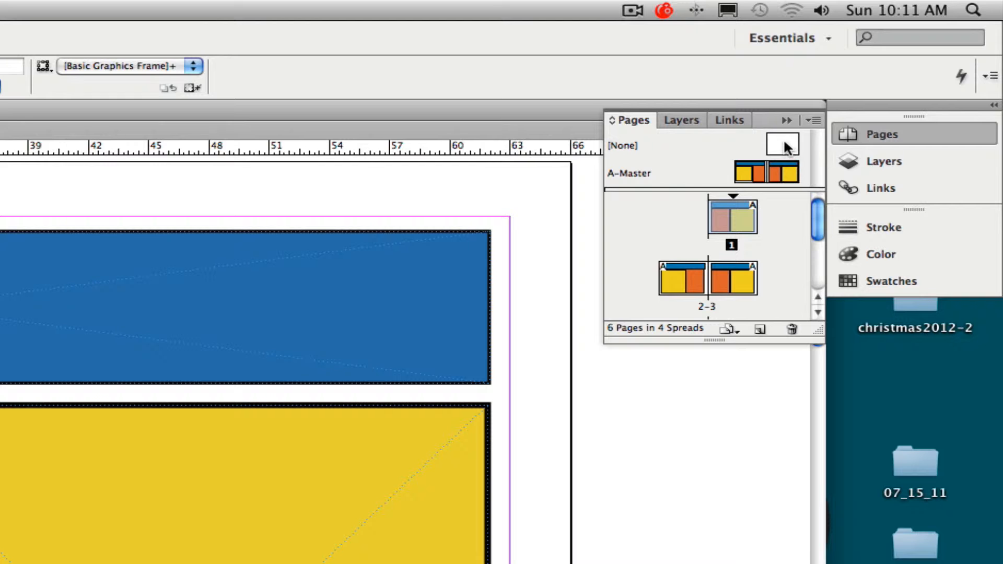
# Assign the [None] master to page 1 and draw a graphics frame spanning its margins
pyautogui.moveTo(786, 146); pyautogui.dragTo(736, 222)
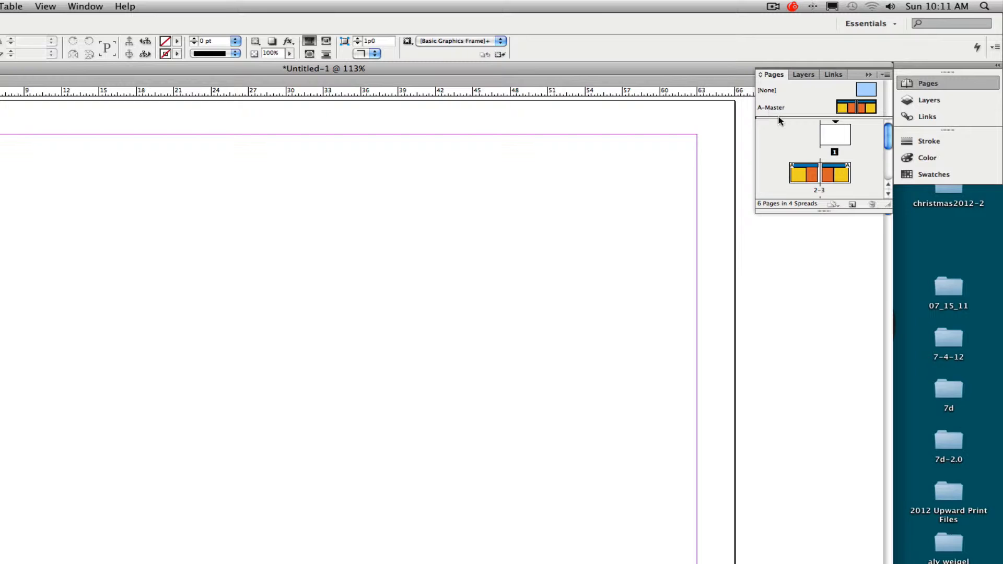
pyautogui.click(834, 137)
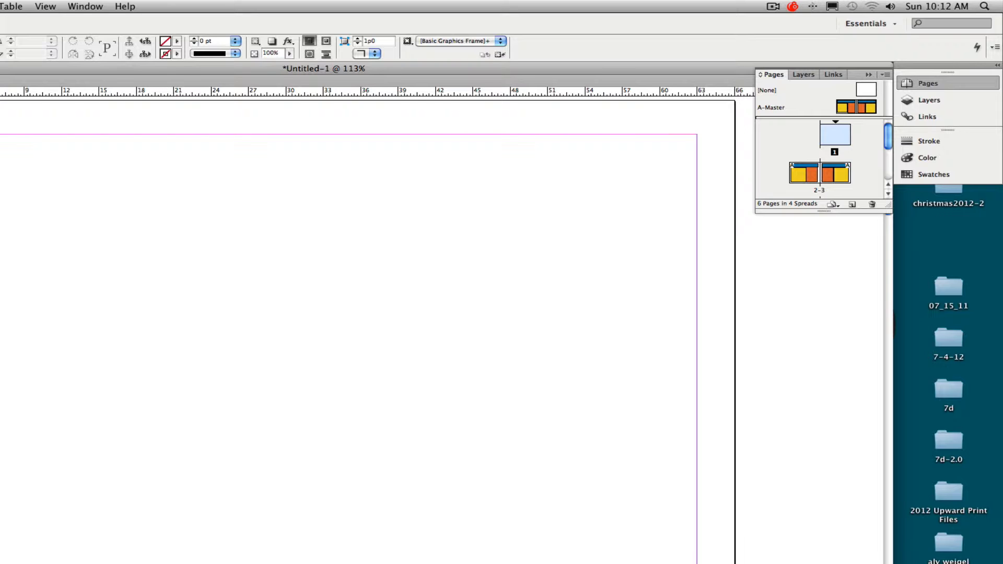
pyautogui.moveTo(0, 141); pyautogui.dragTo(675, 563)
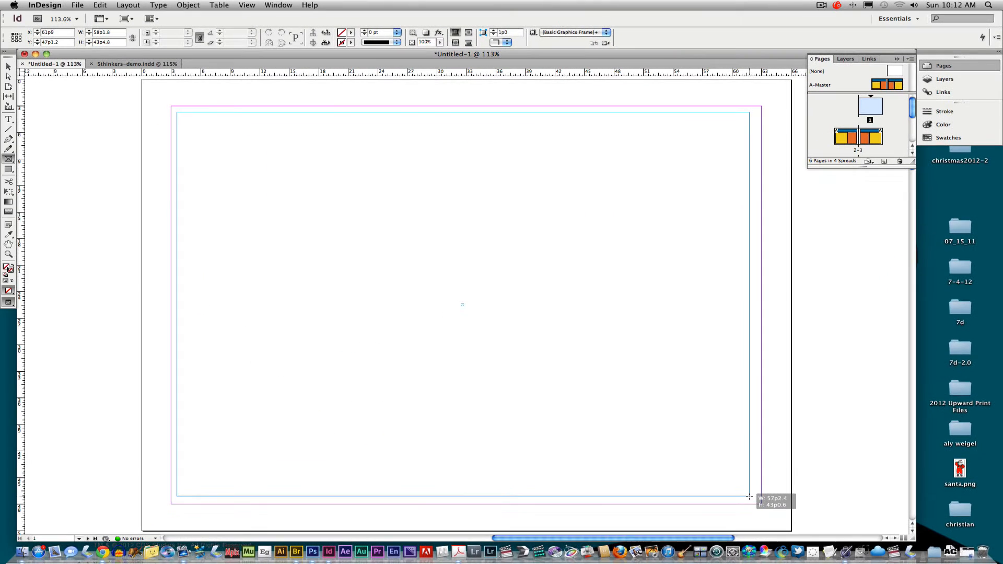
pyautogui.moveTo(750, 496); pyautogui.dragTo(751, 495)
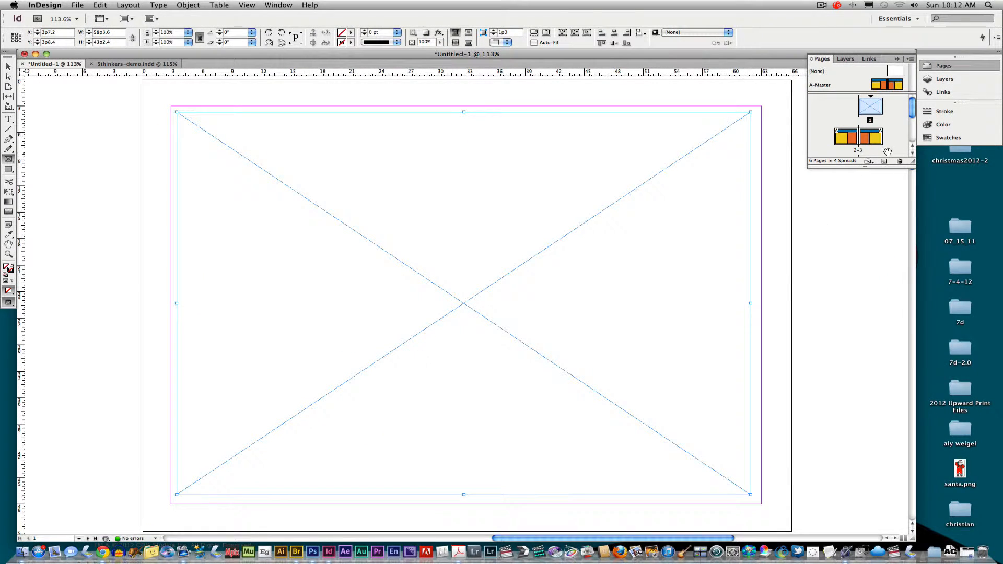
# Fill the frame with the C=9 M=12 Y=93 K=0 yellow swatch and give it a 4 pt [Black] stroke
pyautogui.click(945, 139)
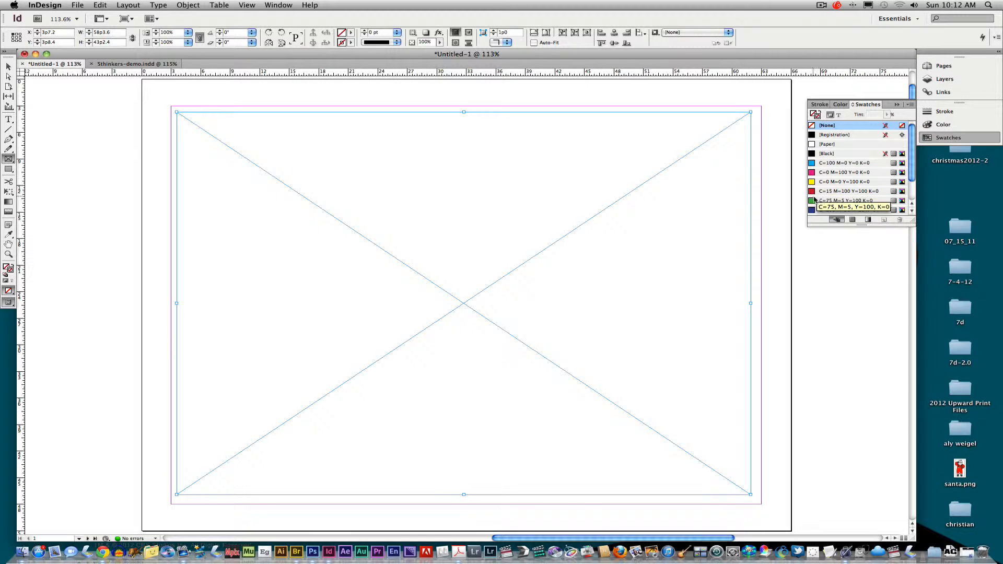
pyautogui.scroll(-3, 913, 176)
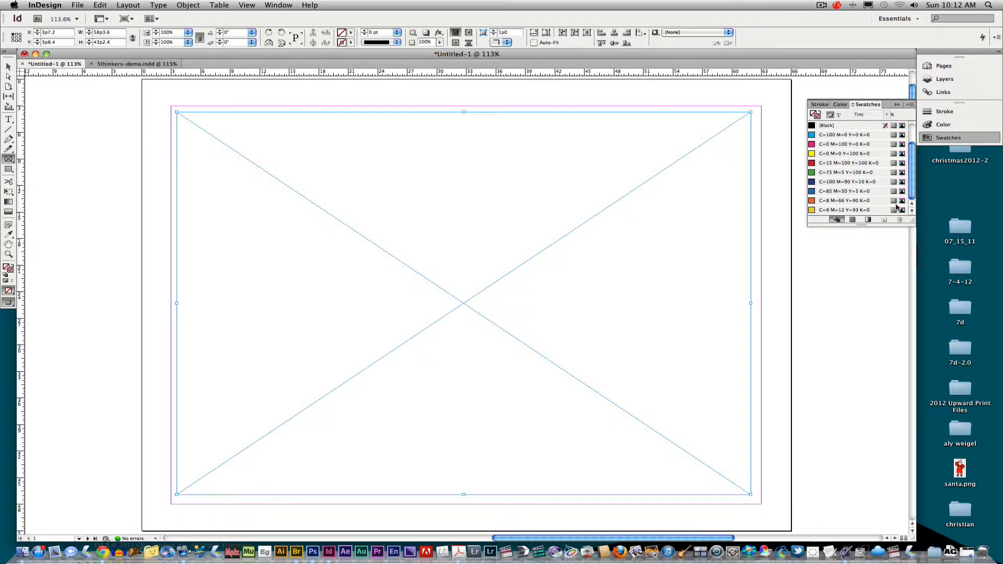
pyautogui.moveTo(814, 211); pyautogui.dragTo(398, 126)
pyautogui.click(351, 42)
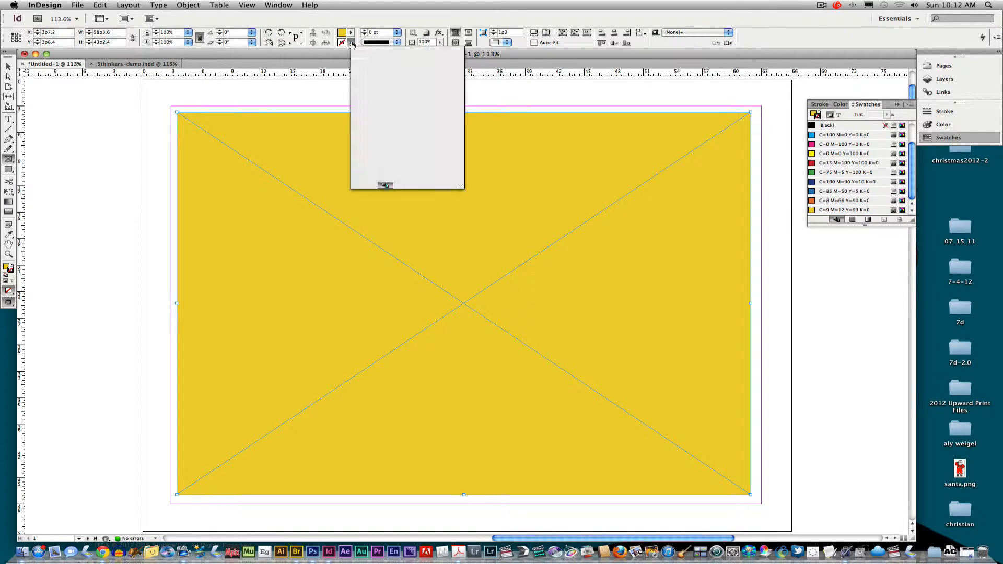
pyautogui.click(366, 90)
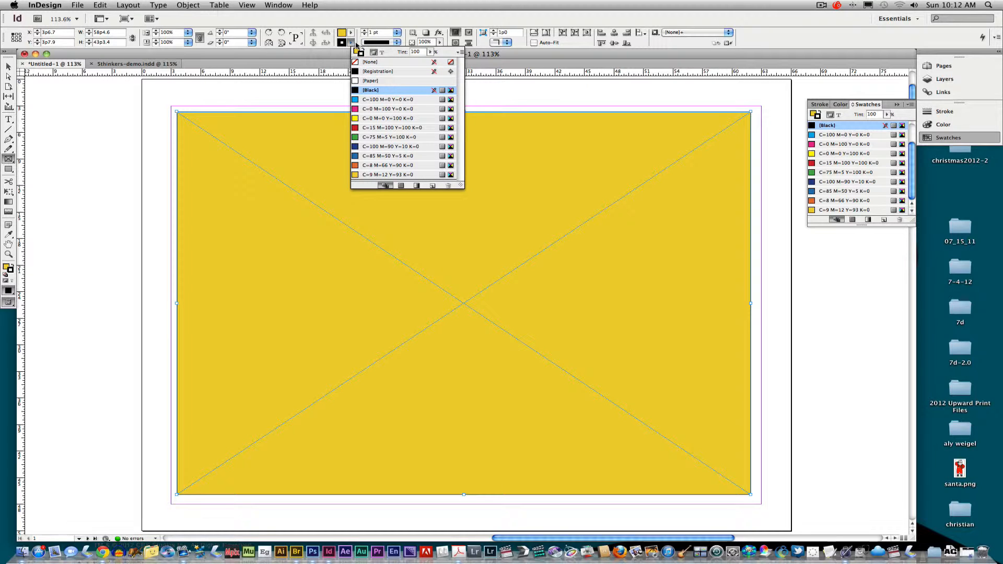
pyautogui.click(364, 32)
pyautogui.click(364, 32)
pyautogui.click(364, 32)
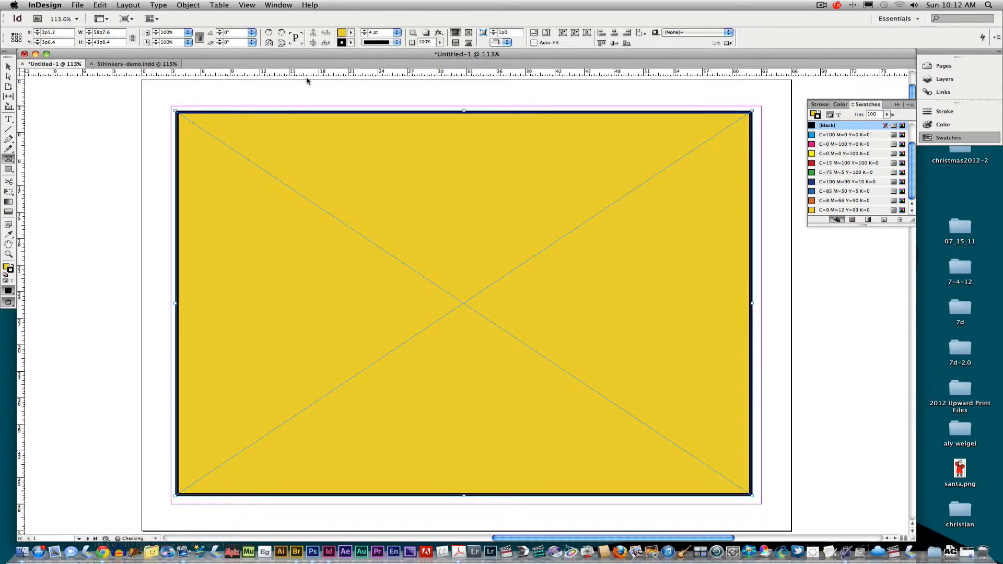
pyautogui.click(9, 119)
# Draw a text frame inside the yellow frame and type '5 Great Thinkers of our Time'
pyautogui.moveTo(203, 133); pyautogui.dragTo(722, 378)
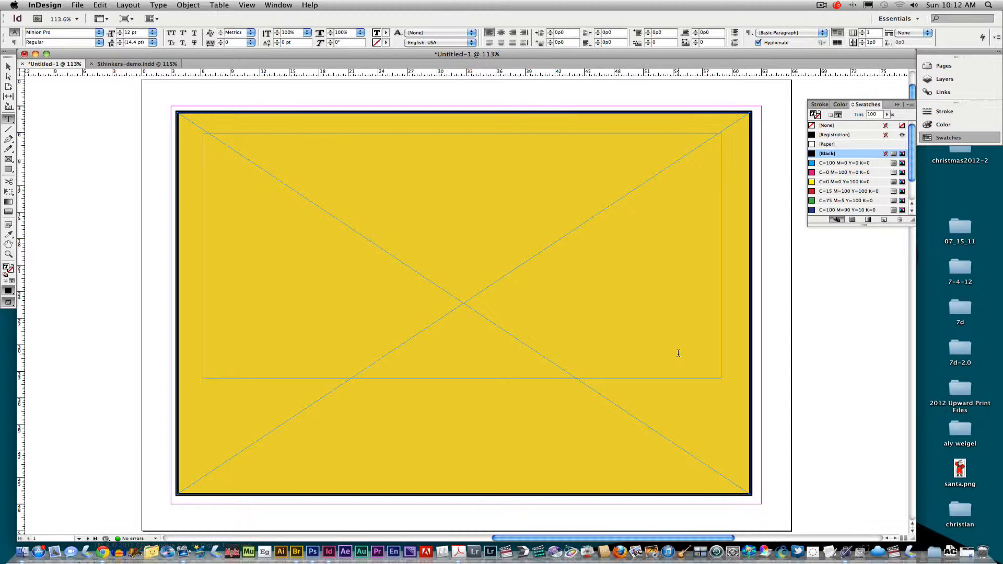
pyautogui.write('5 Grae')
pyautogui.press('BackSpace')
pyautogui.press('BackSpace')
pyautogui.press('BackSpace')
pyautogui.press('BackSpace')
pyautogui.write('eat')
pyautogui.write(' Thinkers ')
pyautogui.write('of our Ti')
pyautogui.write('me')
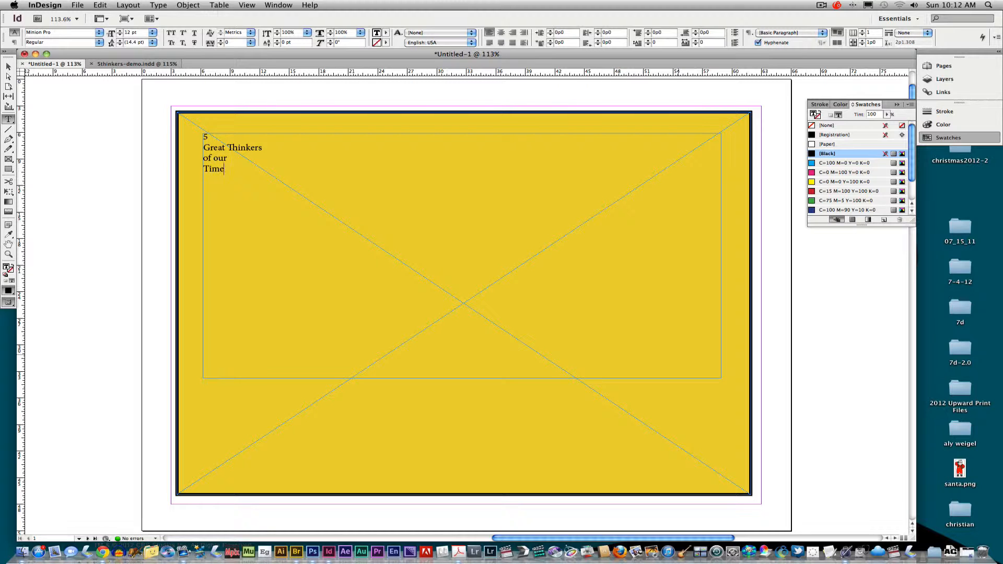
# Centre the heading and set it in Trajan Pro Bold at 60 pt
pyautogui.moveTo(236, 173); pyautogui.dragTo(196, 139)
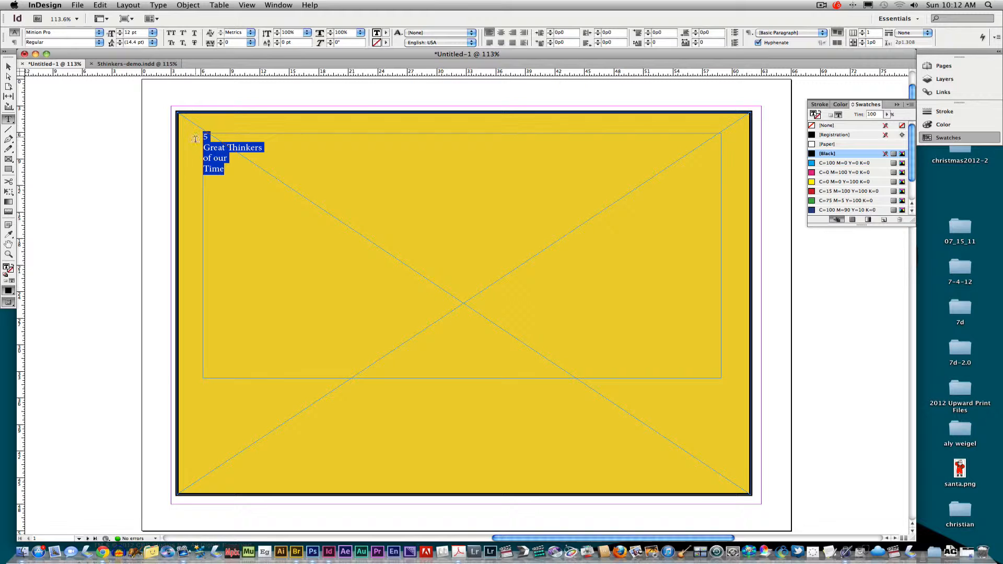
pyautogui.click(501, 36)
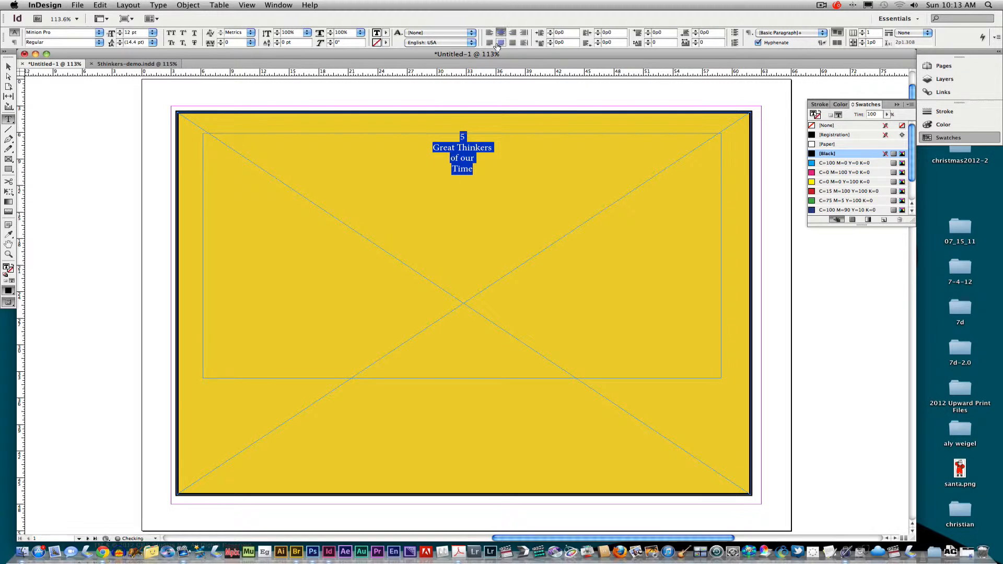
pyautogui.click(98, 35)
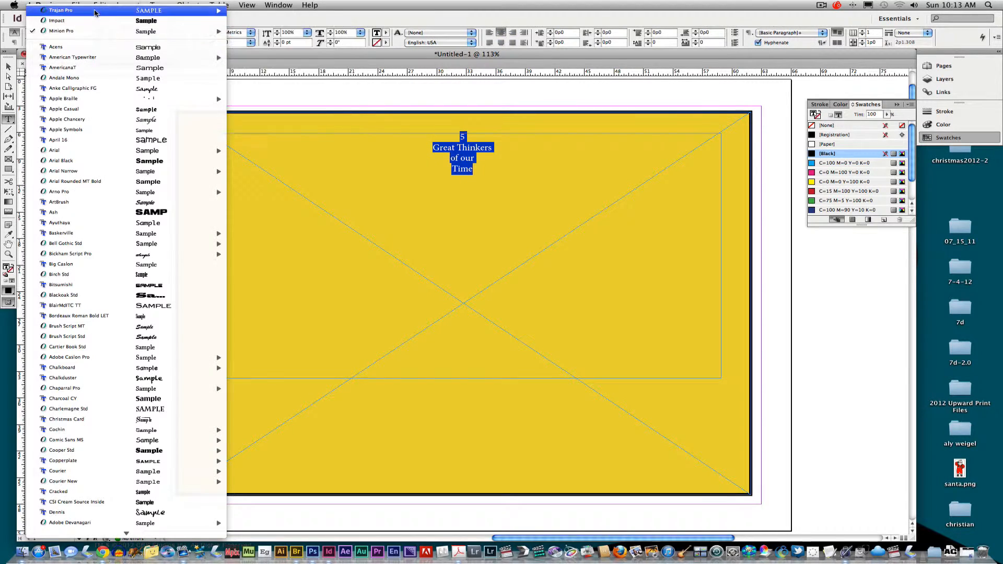
pyautogui.moveTo(95, 13)
pyautogui.click(261, 21)
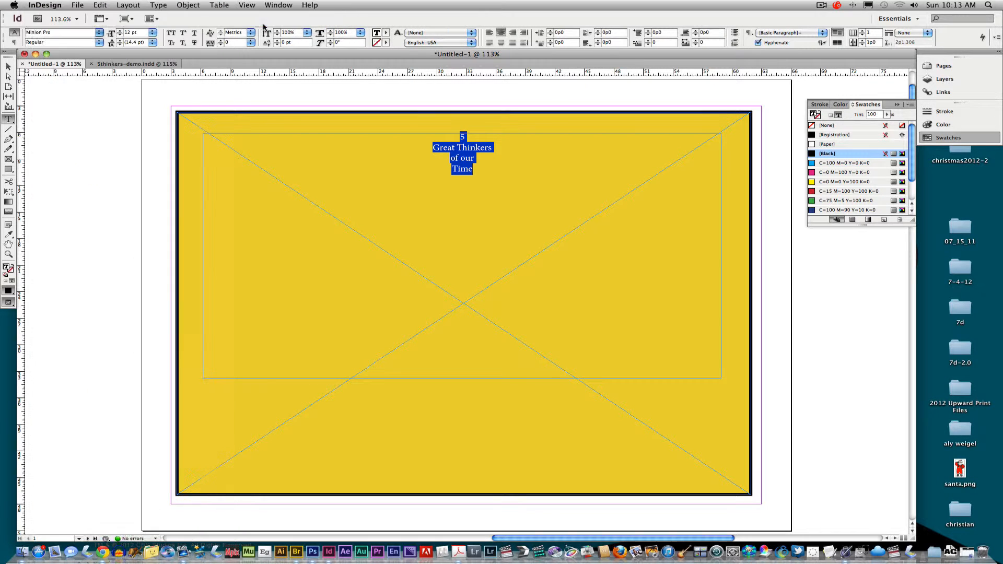
pyautogui.click(152, 32)
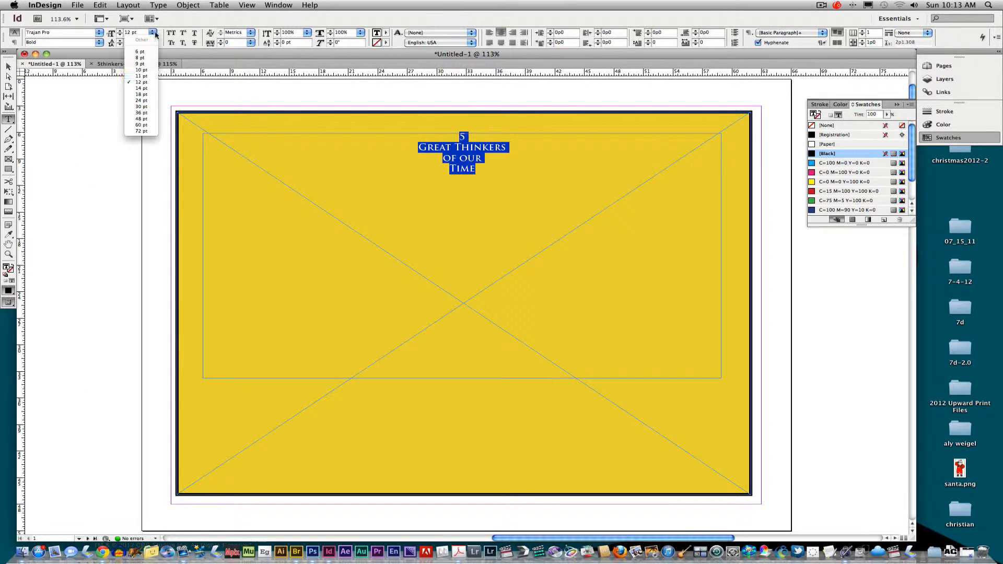
pyautogui.click(142, 125)
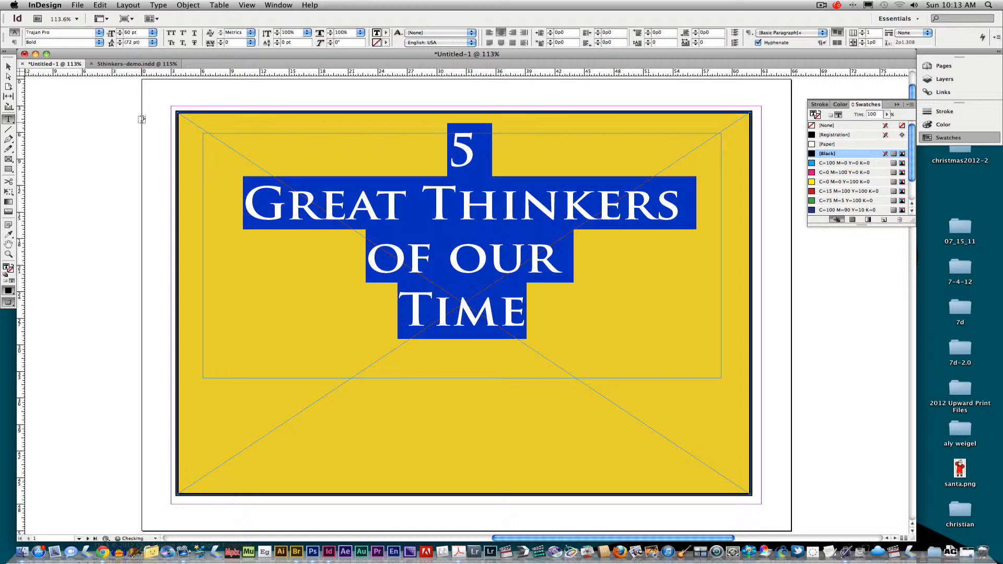
pyautogui.press('Escape')
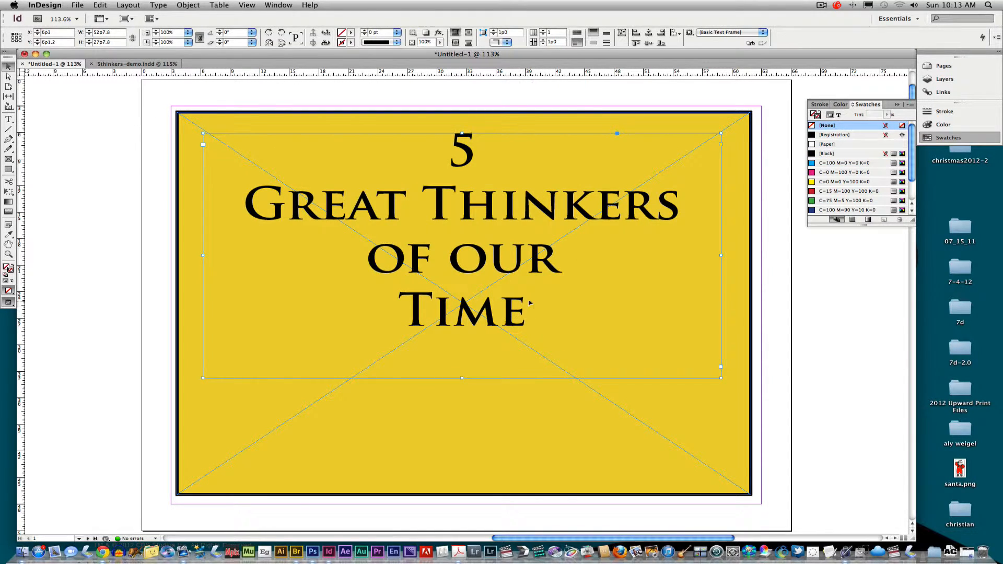
# Join '5' onto the Great Thinkers line and shorten the headline frame to fit the text
pyautogui.doubleClick(470, 152)
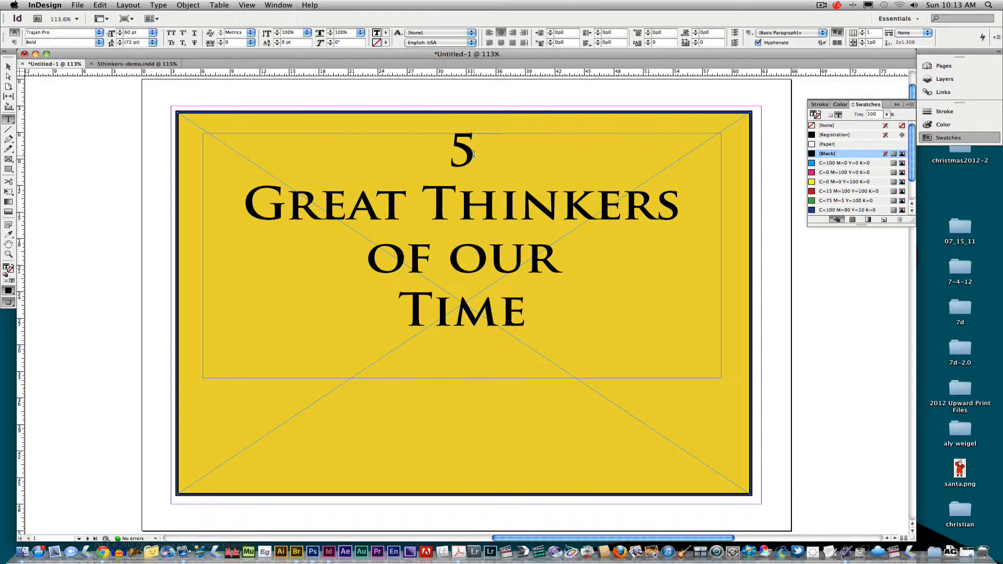
pyautogui.press('Delete')
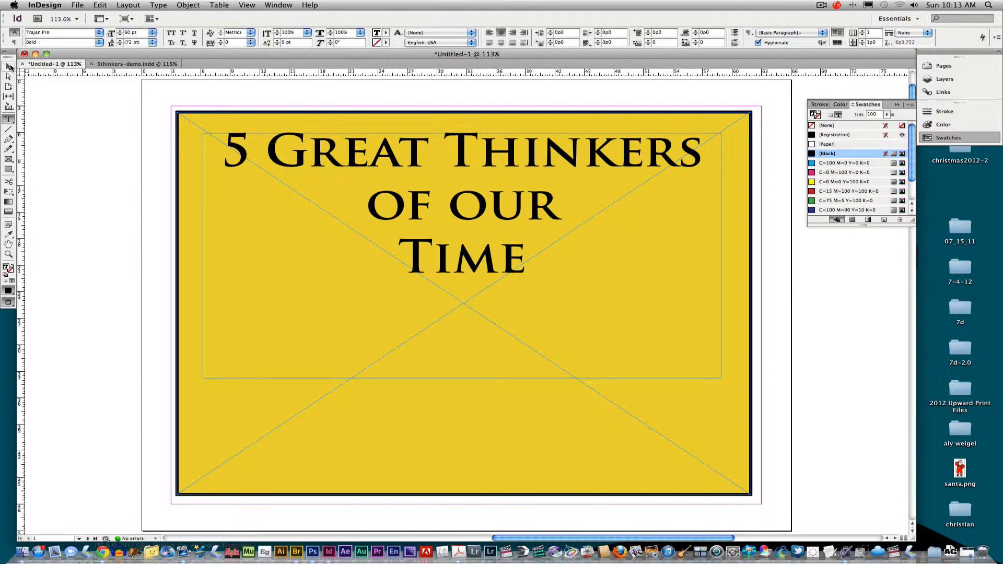
pyautogui.press('Escape')
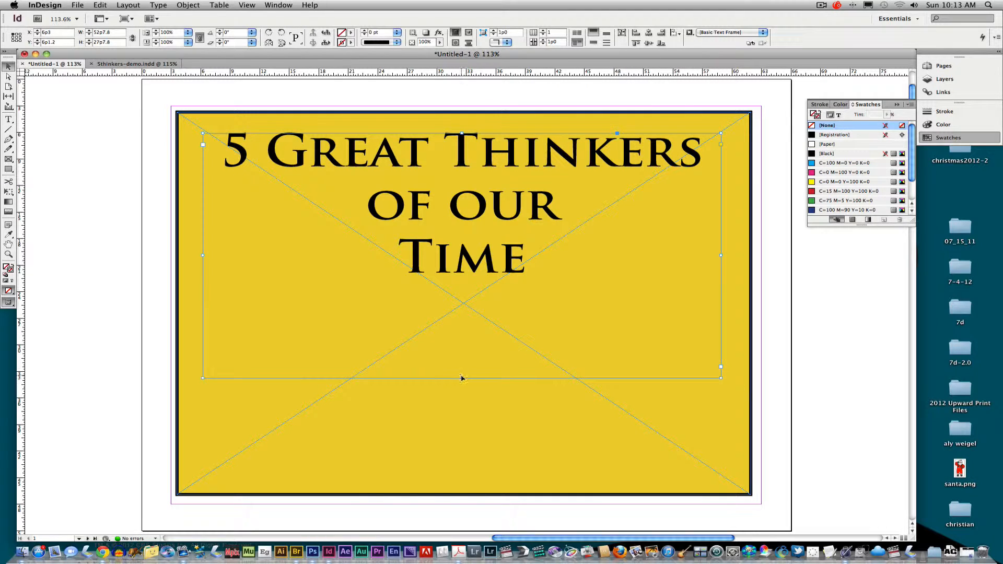
pyautogui.moveTo(462, 378); pyautogui.dragTo(495, 334)
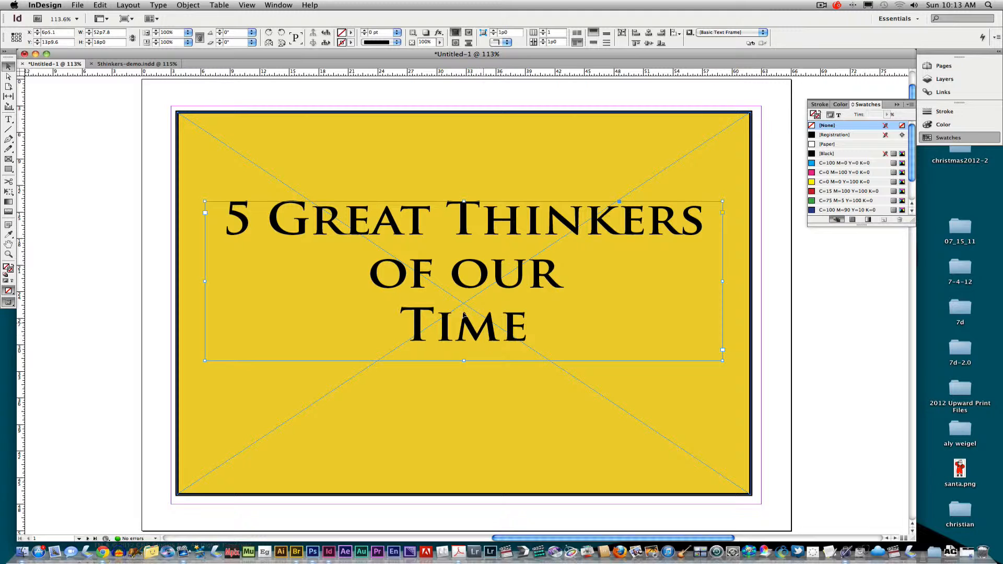
# Colour the headline text orange with the C=8 M=66 Y=90 K=0 swatch
pyautogui.doubleClick(239, 222)
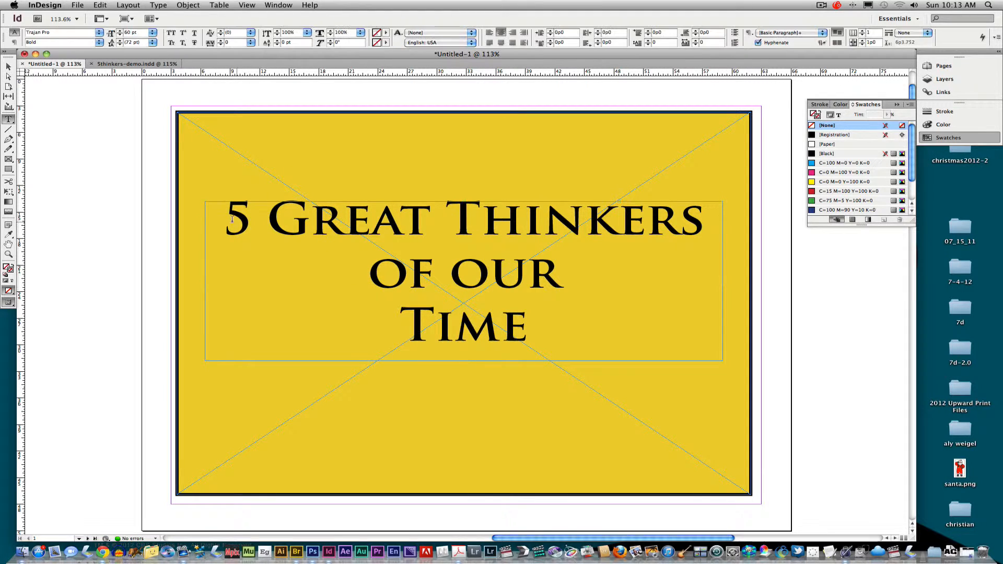
pyautogui.moveTo(224, 219); pyautogui.dragTo(533, 336)
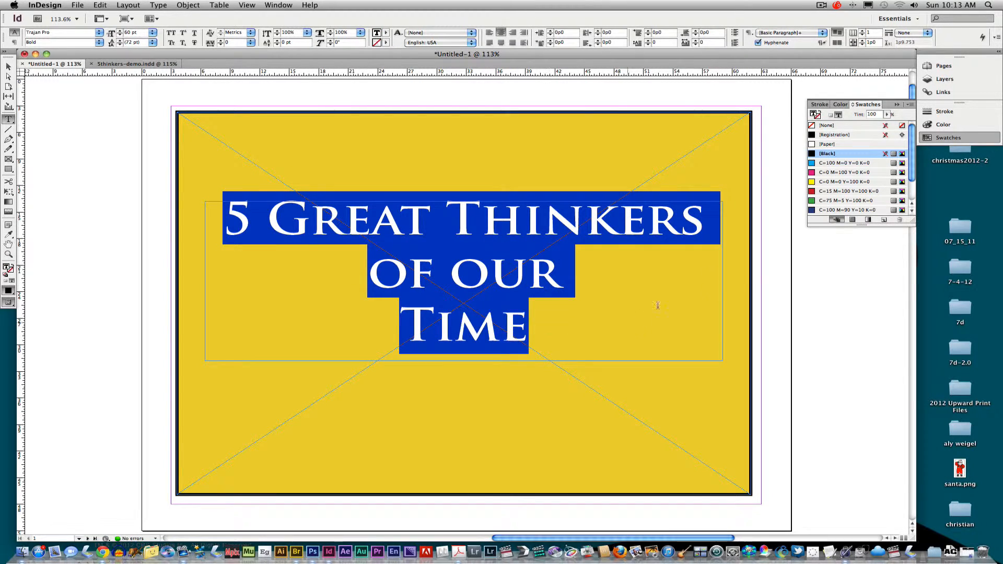
pyautogui.scroll(-3, 915, 177)
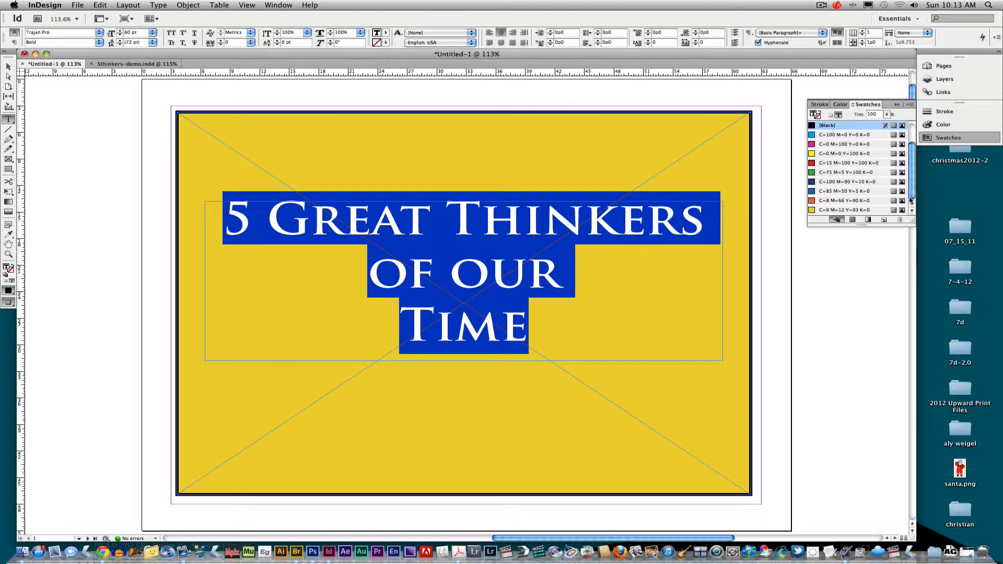
pyautogui.click(813, 200)
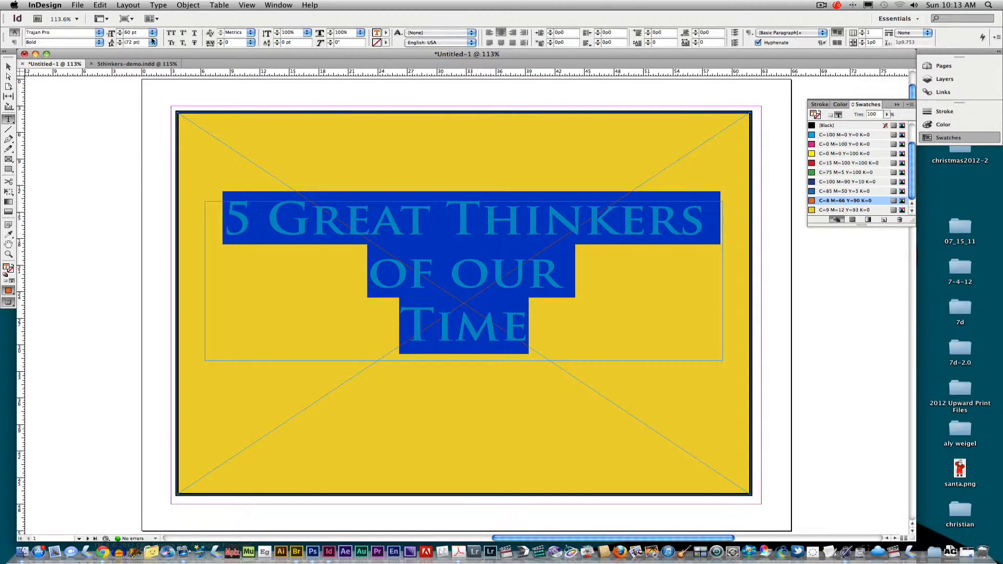
pyautogui.click(9, 66)
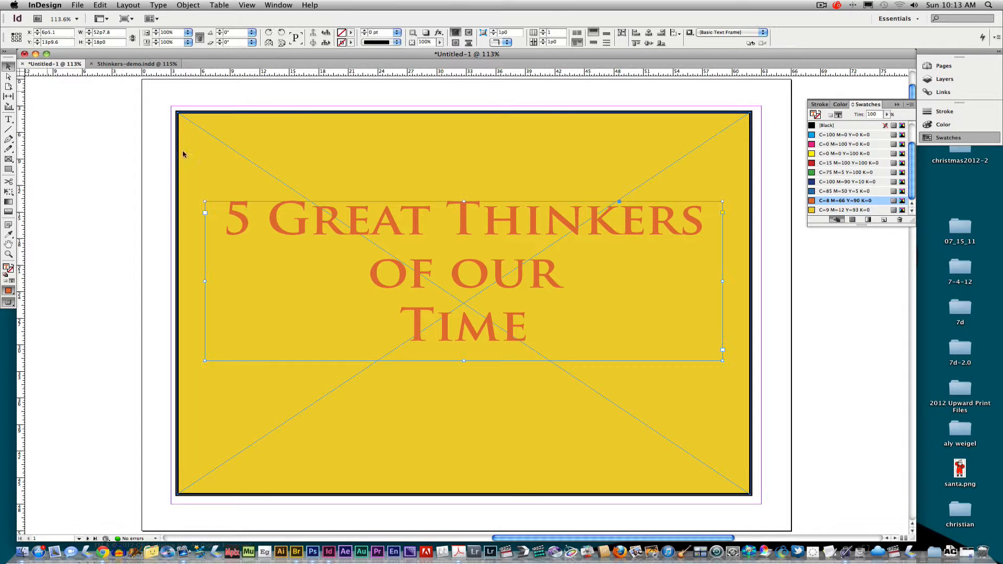
pyautogui.rightClick(417, 225)
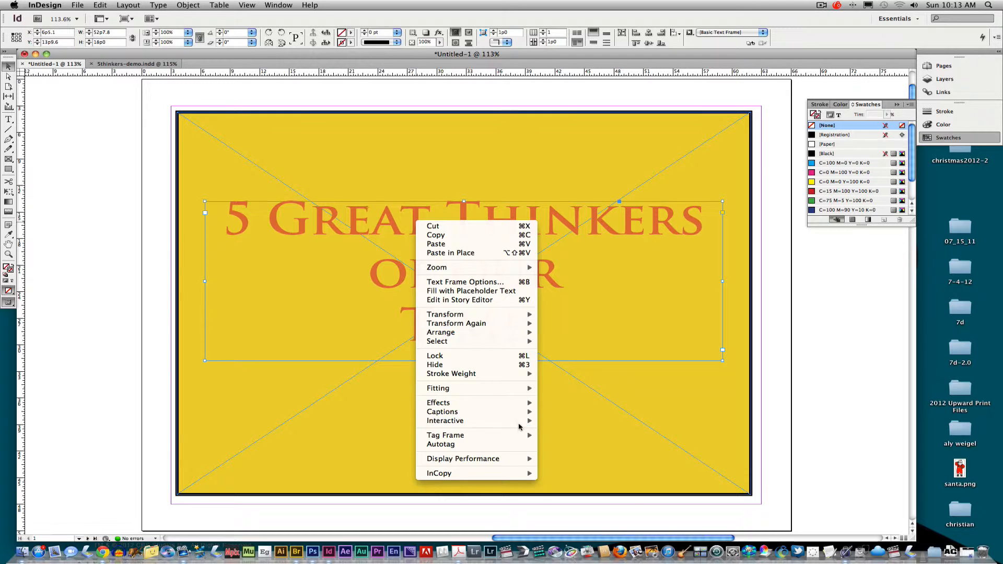
# Apply a default drop shadow (Multiply, 75% opacity, 0p7 offsets) to the headline frame
pyautogui.moveTo(534, 404)
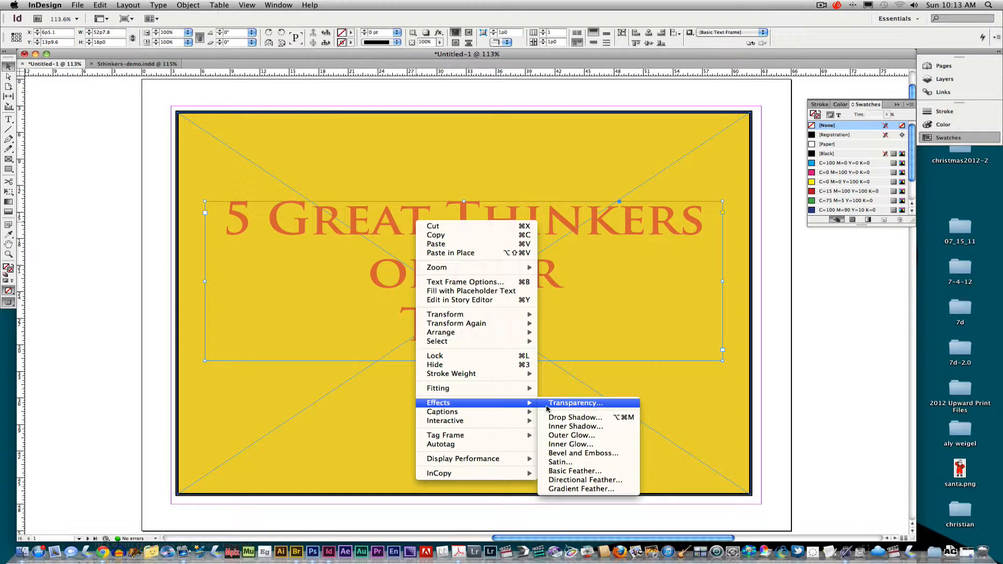
pyautogui.click(584, 416)
pyautogui.moveTo(547, 96)
pyautogui.mouseDown()
pyautogui.moveTo(590, 105)
pyautogui.moveTo(683, 386)
pyautogui.moveTo(706, 296)
pyautogui.mouseUp()
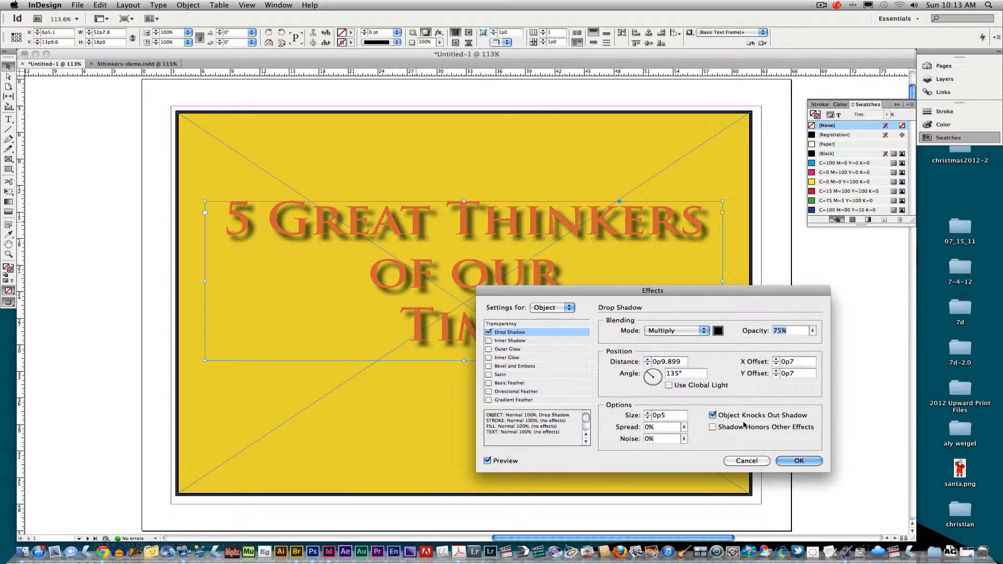
pyautogui.click(792, 462)
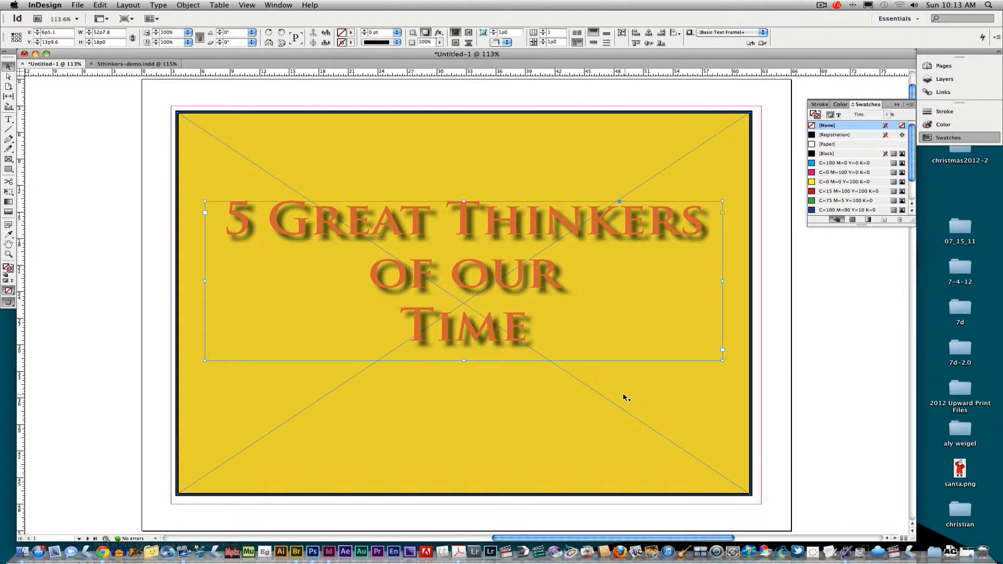
pyautogui.click(593, 397)
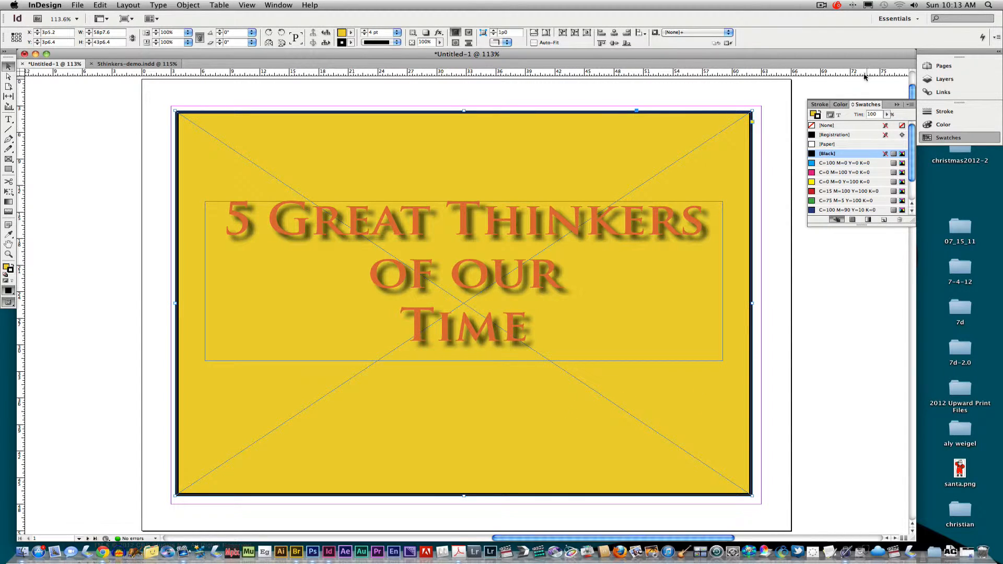
# Show the Pages panel and switch to the pages 2-3 spread
pyautogui.click(944, 66)
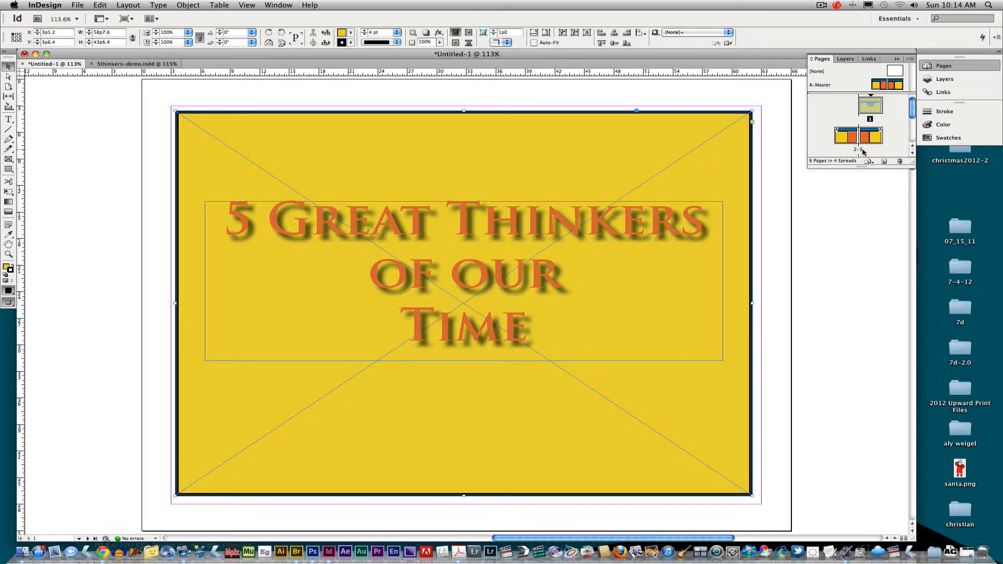
pyautogui.doubleClick(844, 142)
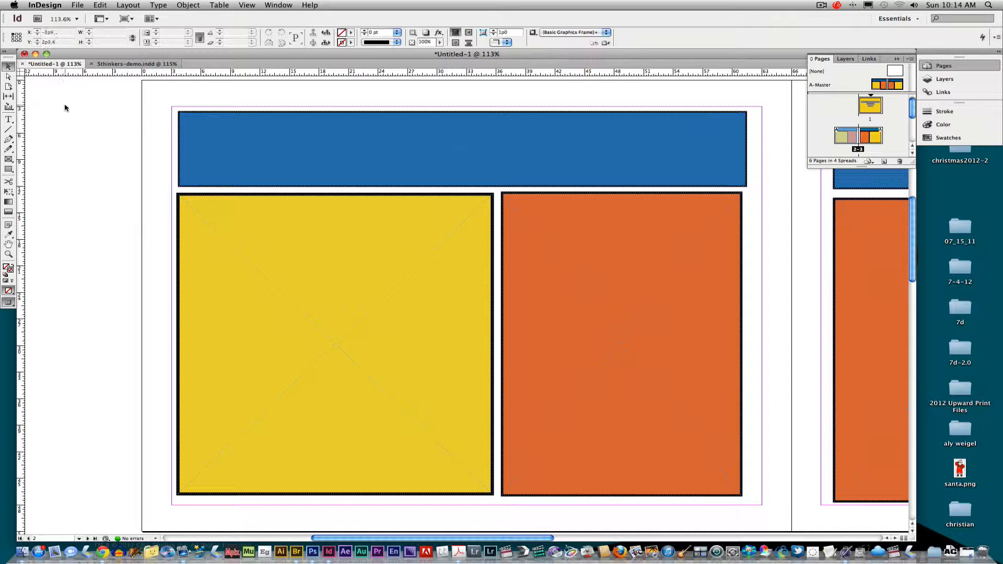
# Draw a text frame across the blue bar and type the person's name
pyautogui.click(8, 119)
pyautogui.moveTo(201, 124); pyautogui.dragTo(723, 170)
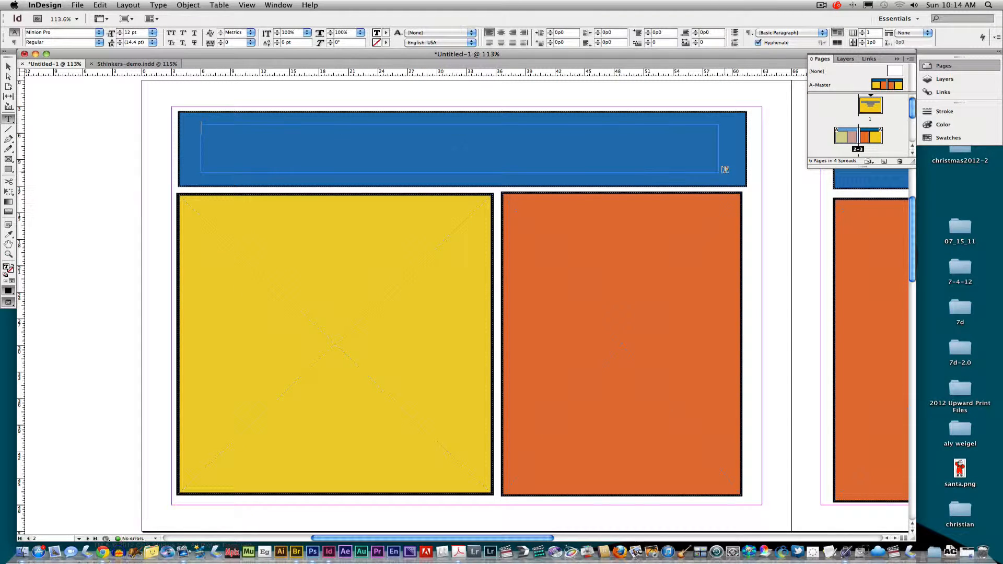
pyautogui.write('Home')
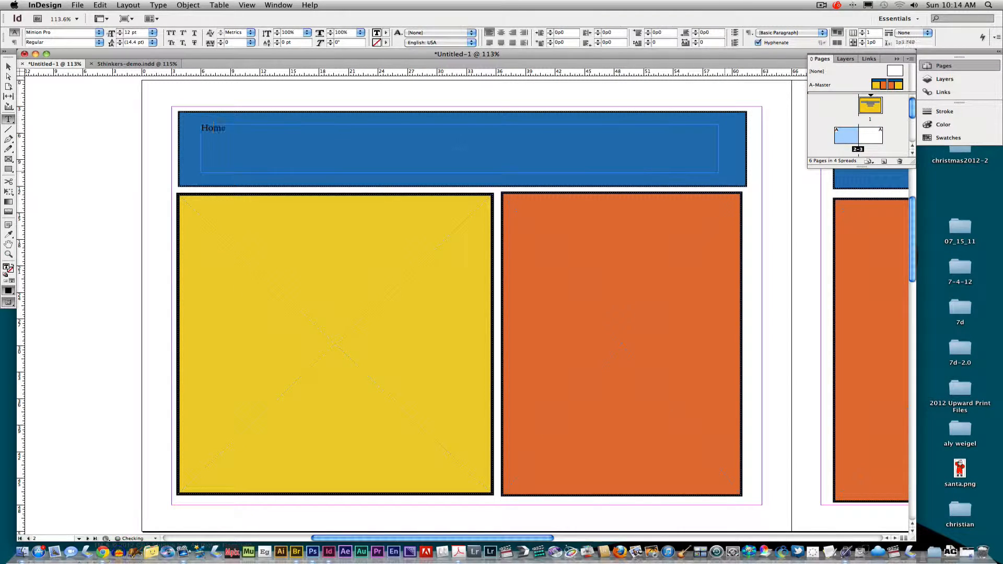
pyautogui.write('r Simpson')
# Centre the name and set it in Trajan Pro Bold at 48 pt
pyautogui.moveTo(272, 129); pyautogui.dragTo(189, 126)
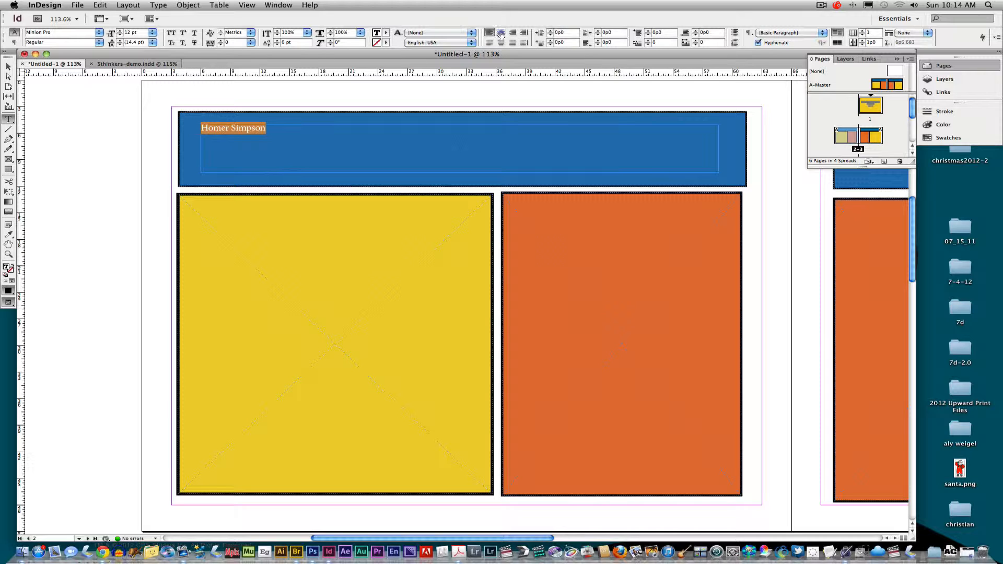
pyautogui.click(500, 32)
pyautogui.click(99, 32)
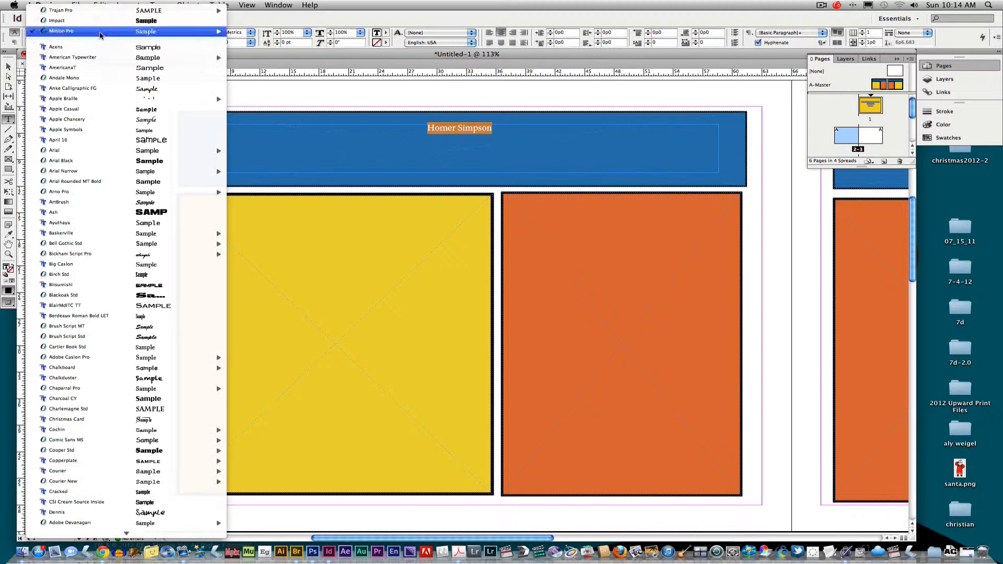
pyautogui.moveTo(87, 11)
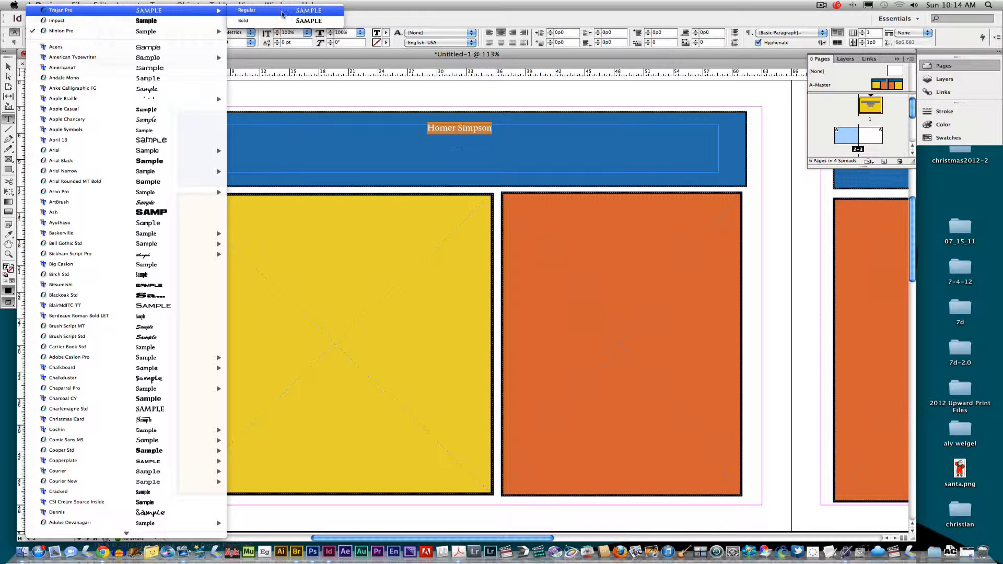
pyautogui.click(275, 20)
pyautogui.click(148, 33)
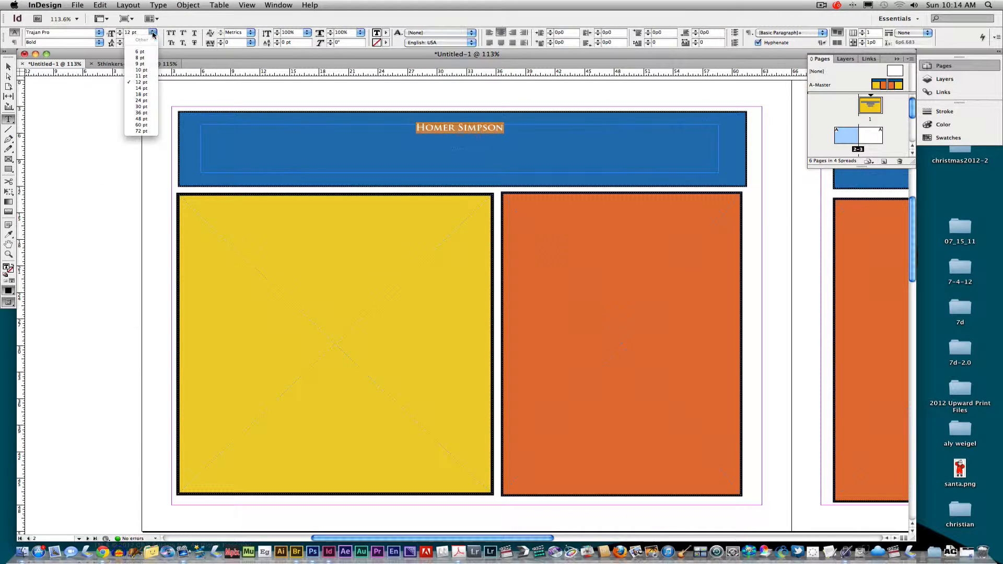
pyautogui.click(146, 120)
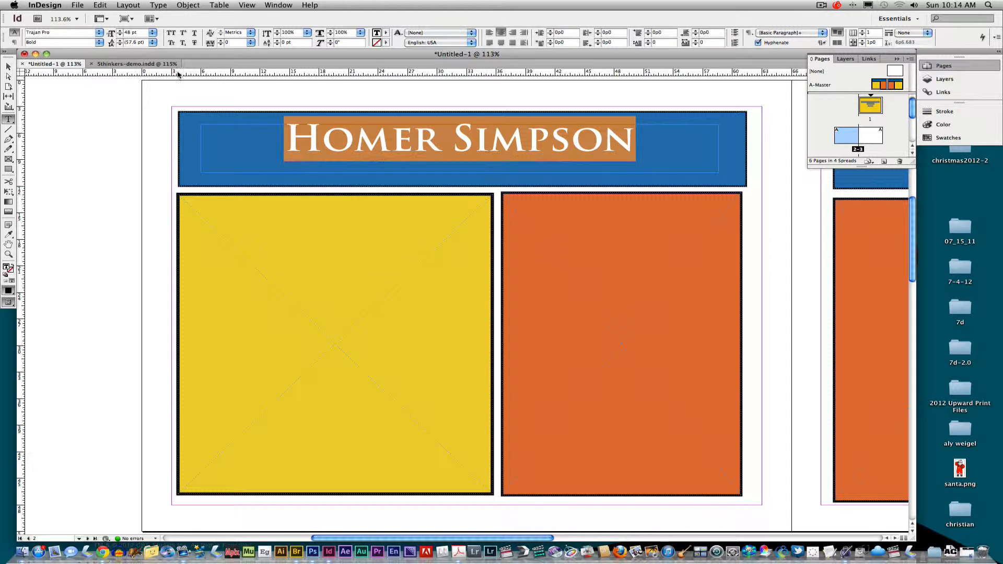
# Narrow the name's text frame from both sides and recentre it on the bar
pyautogui.click(8, 66)
pyautogui.moveTo(201, 149); pyautogui.dragTo(280, 149)
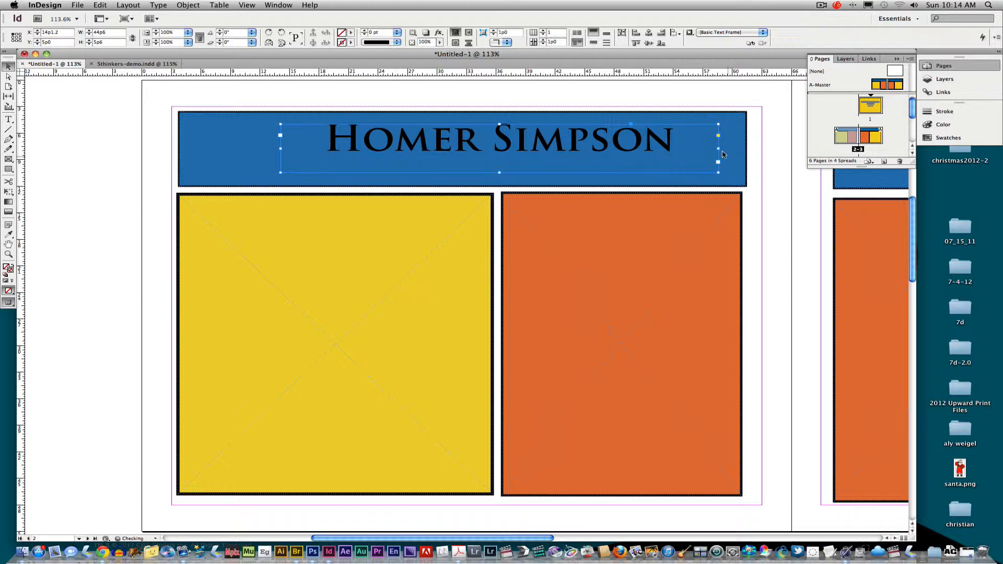
pyautogui.moveTo(718, 149); pyautogui.dragTo(675, 149)
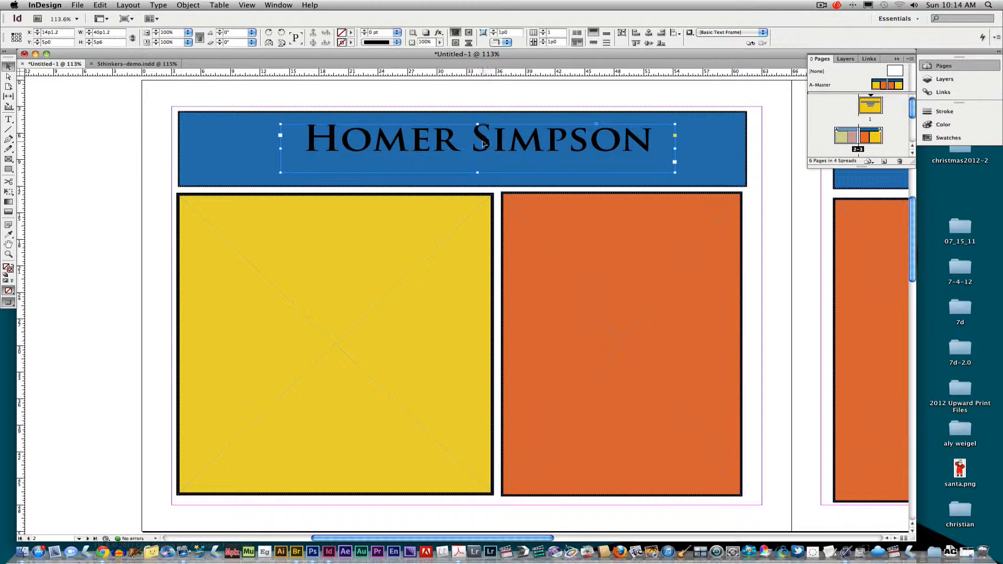
pyautogui.moveTo(486, 142); pyautogui.dragTo(455, 146)
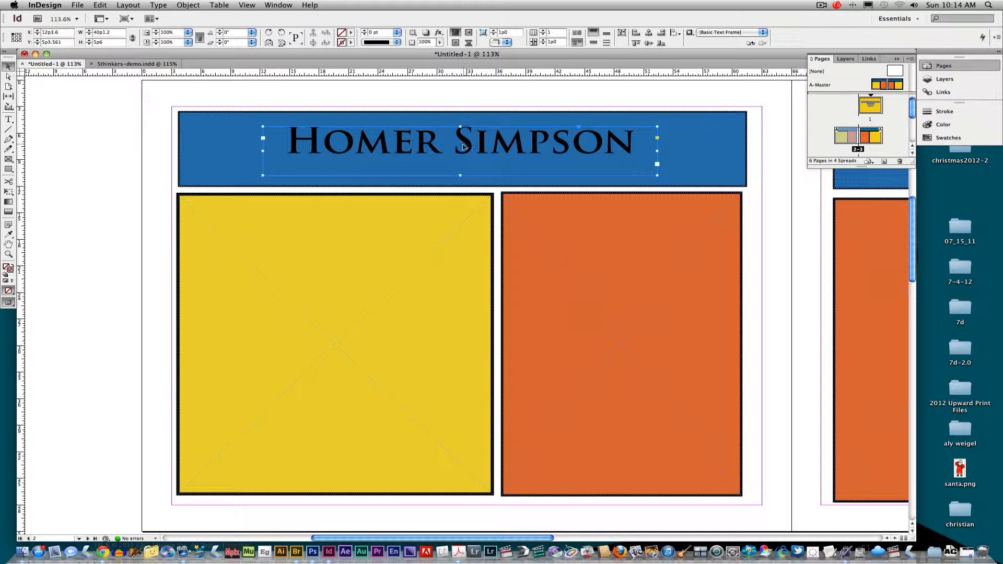
# Colour the name heading in the blue bar with the C=8 M=66 Y=90 K=0 orange swatch
pyautogui.tripleClick(295, 145)
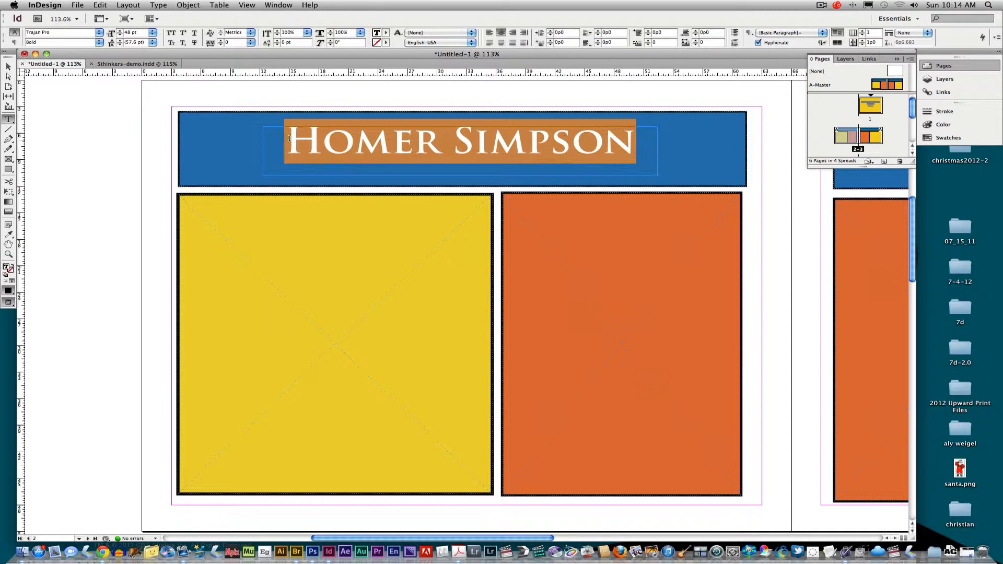
pyautogui.moveTo(296, 145); pyautogui.dragTo(636, 153)
pyautogui.click(949, 138)
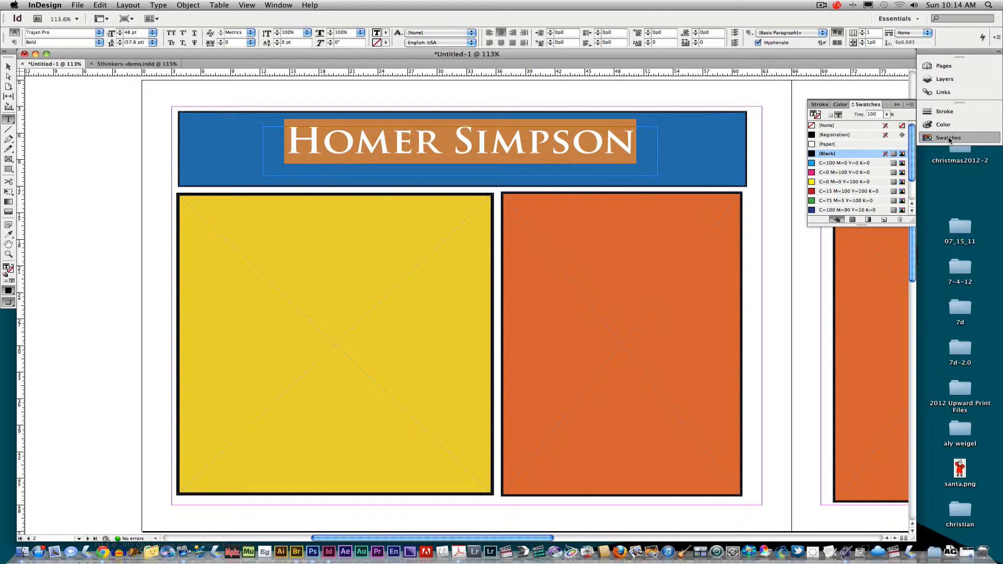
pyautogui.scroll(-3, 912, 183)
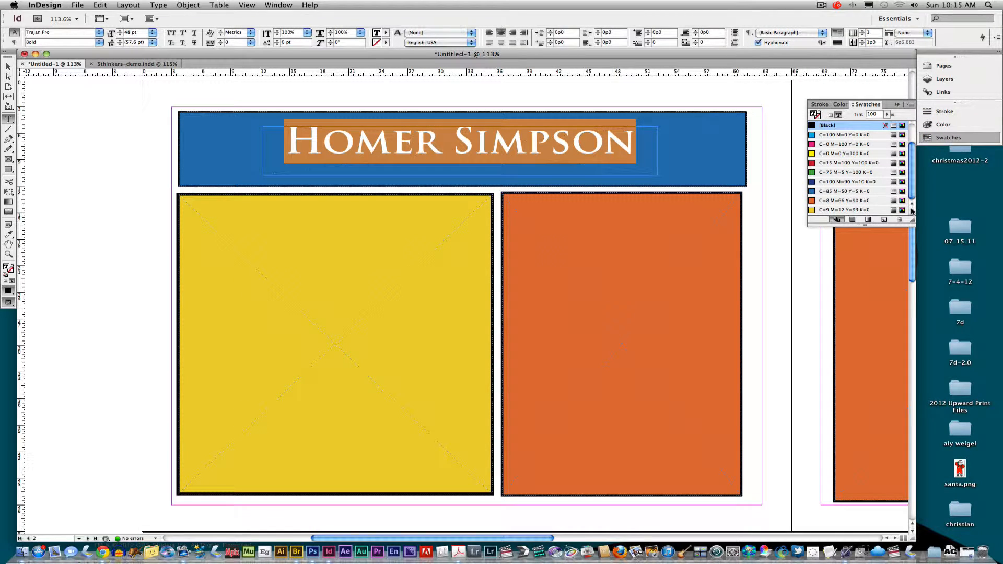
pyautogui.click(817, 200)
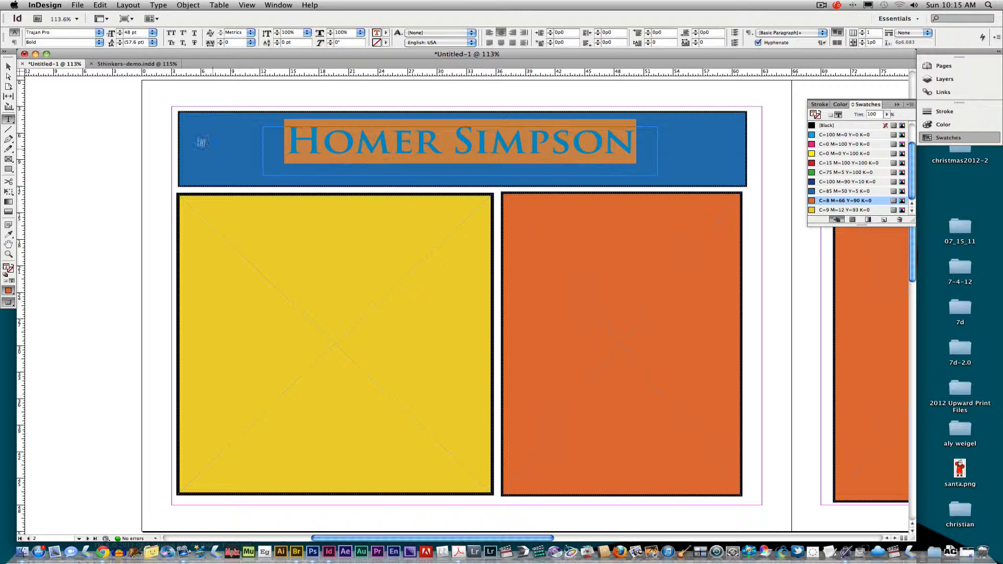
pyautogui.click(9, 67)
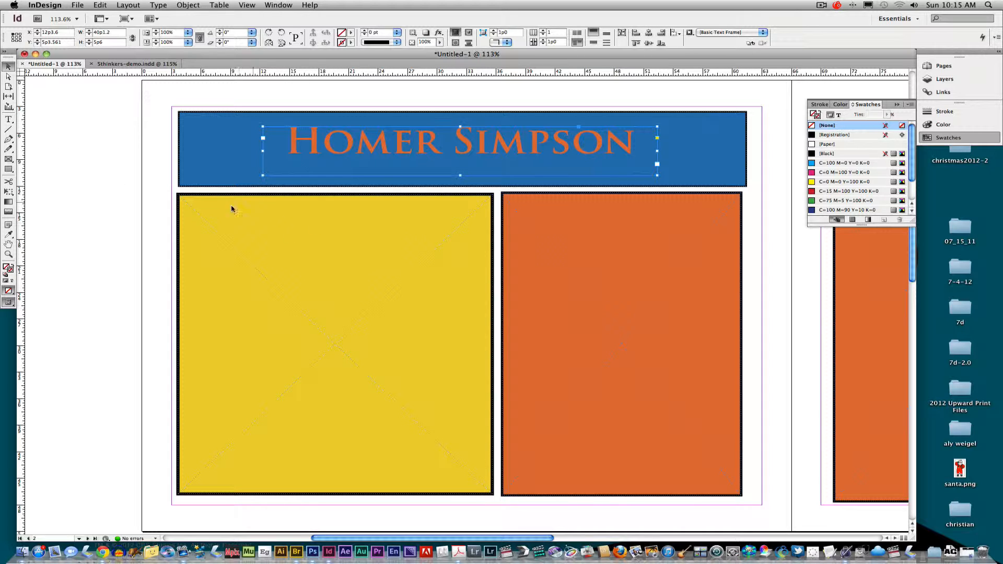
pyautogui.click(9, 119)
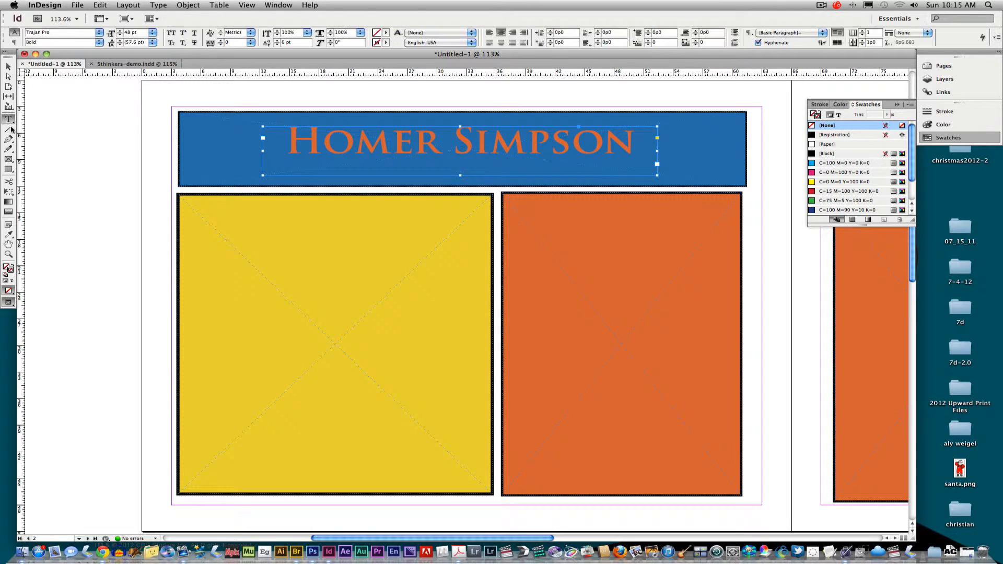
# Draw a text frame in the yellow frame and type the Homer Simpson paragraph ending 'value donuts nearly as much'
pyautogui.moveTo(191, 209); pyautogui.dragTo(480, 479)
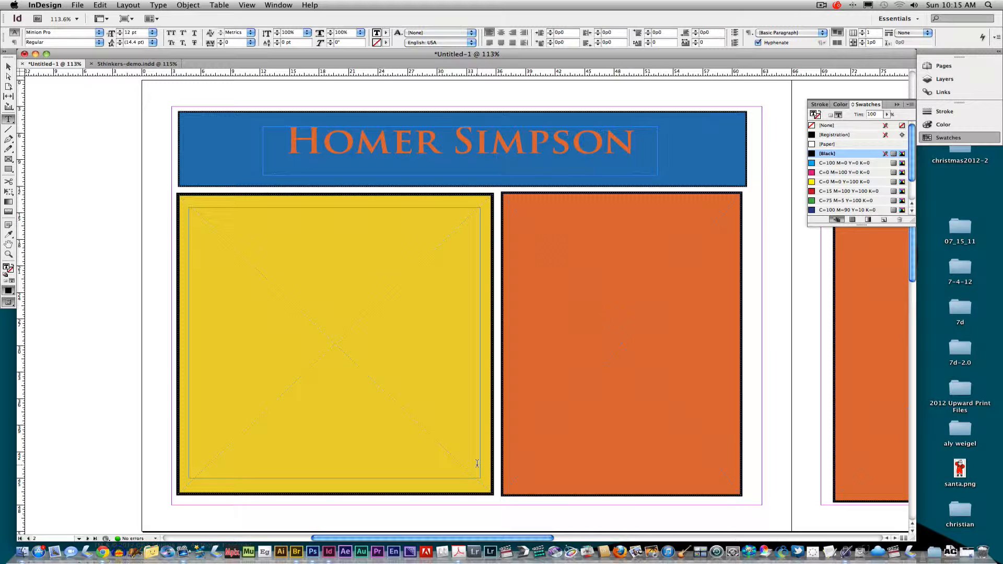
pyautogui.write('Without Homer Simpson')
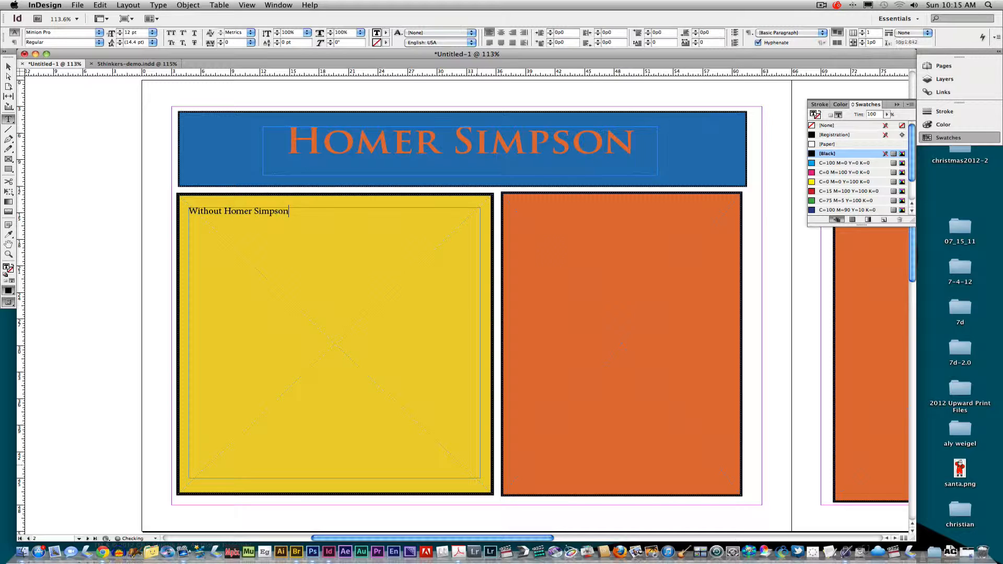
pyautogui.write(' you would not hear people s')
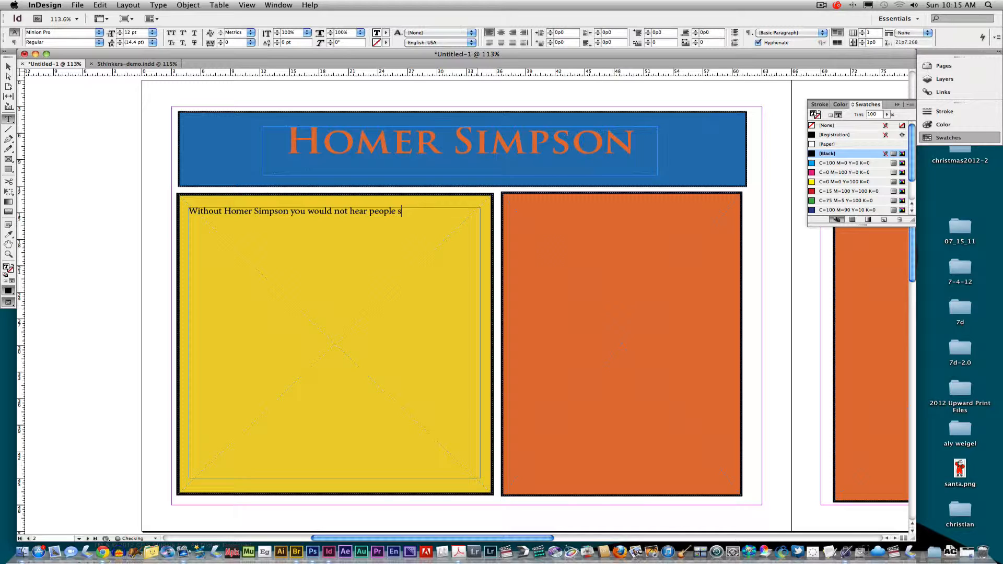
pyautogui.write('aying “Doh”.  Life wou')
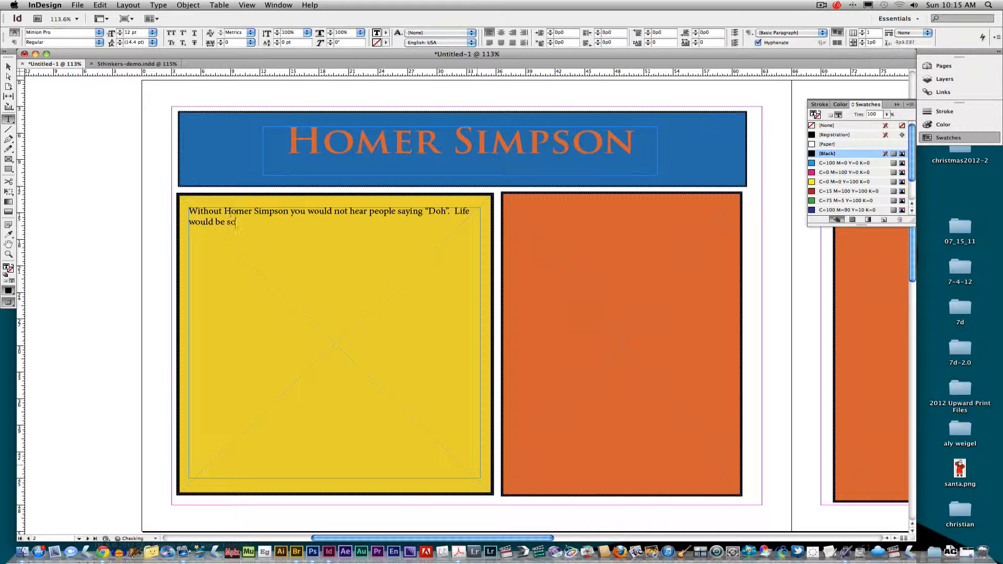
pyautogui.write('ld be so much more boring.  An')
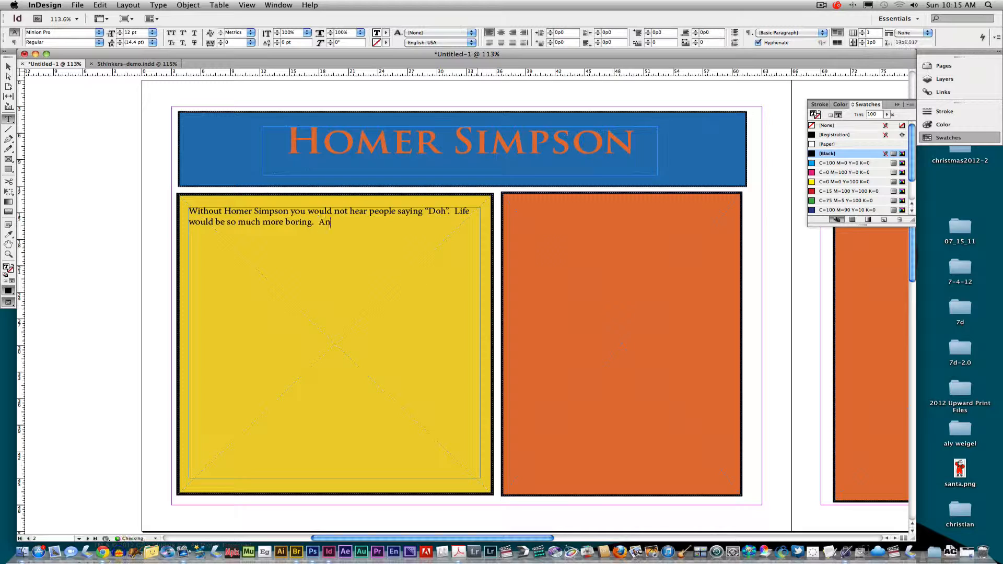
pyautogui.write('d we would not value donut')
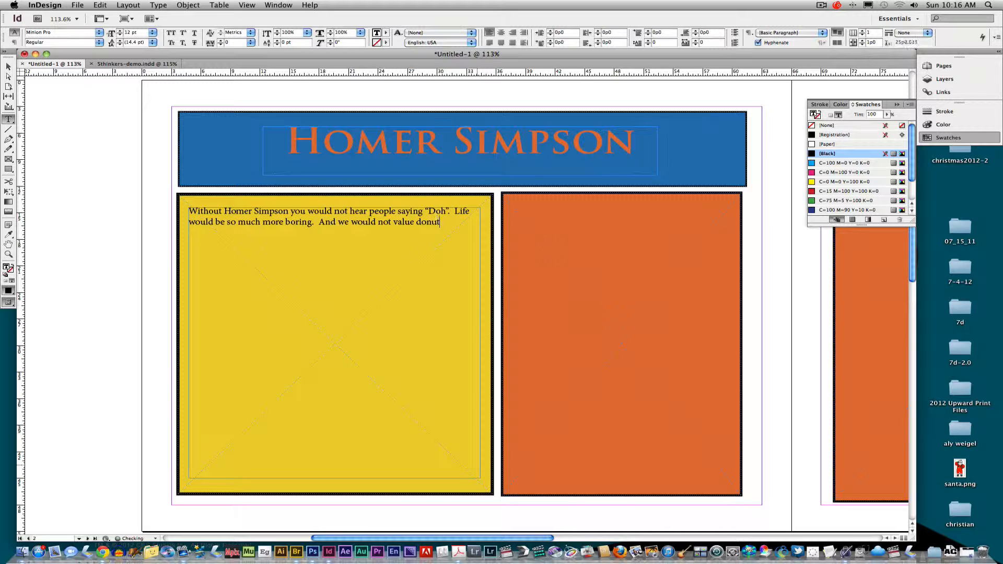
pyautogui.write('s nearly as much.')
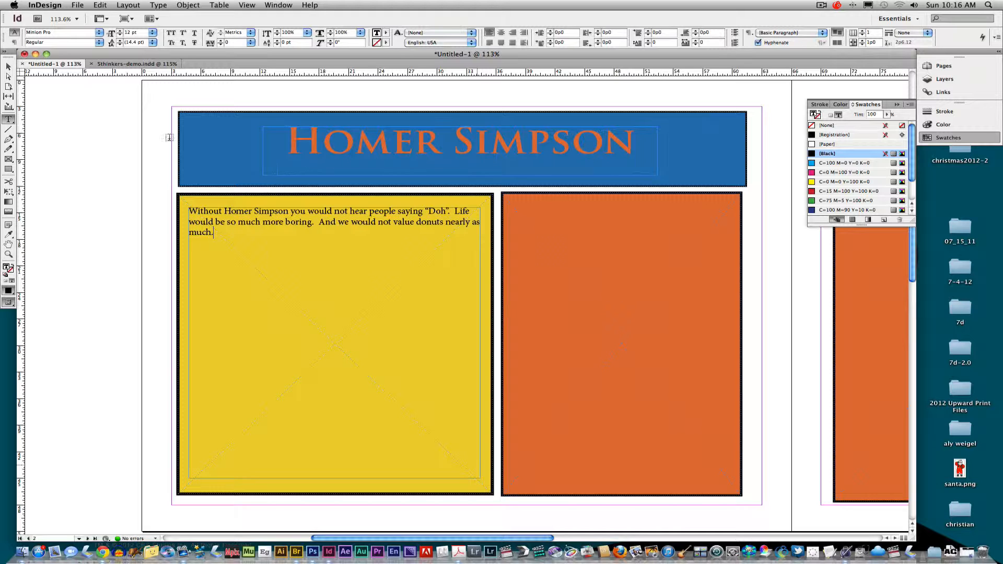
# Set the yellow frame's paragraph in Trajan Pro Regular at 29 pt
pyautogui.moveTo(213, 233); pyautogui.dragTo(188, 211)
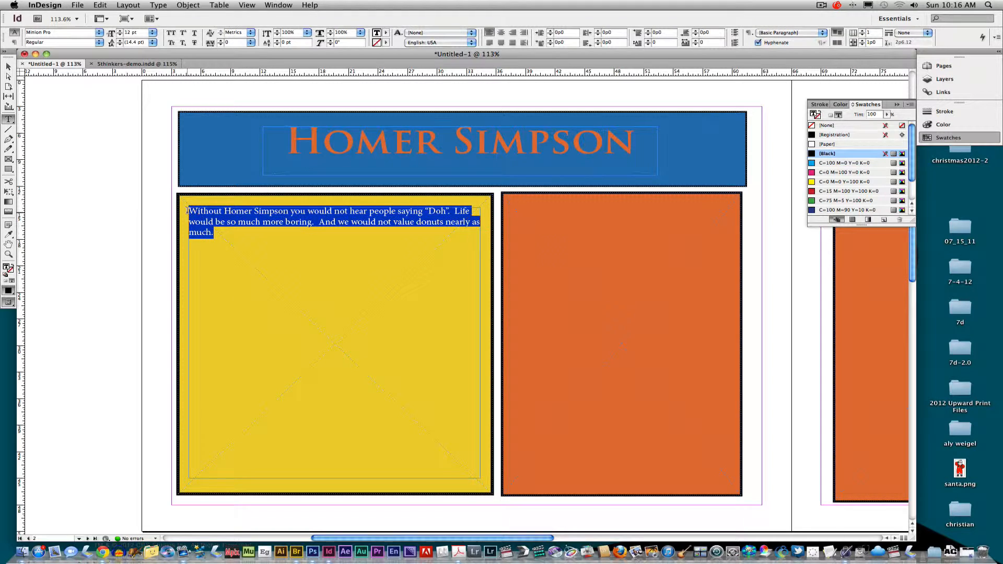
pyautogui.click(100, 33)
pyautogui.moveTo(209, 11)
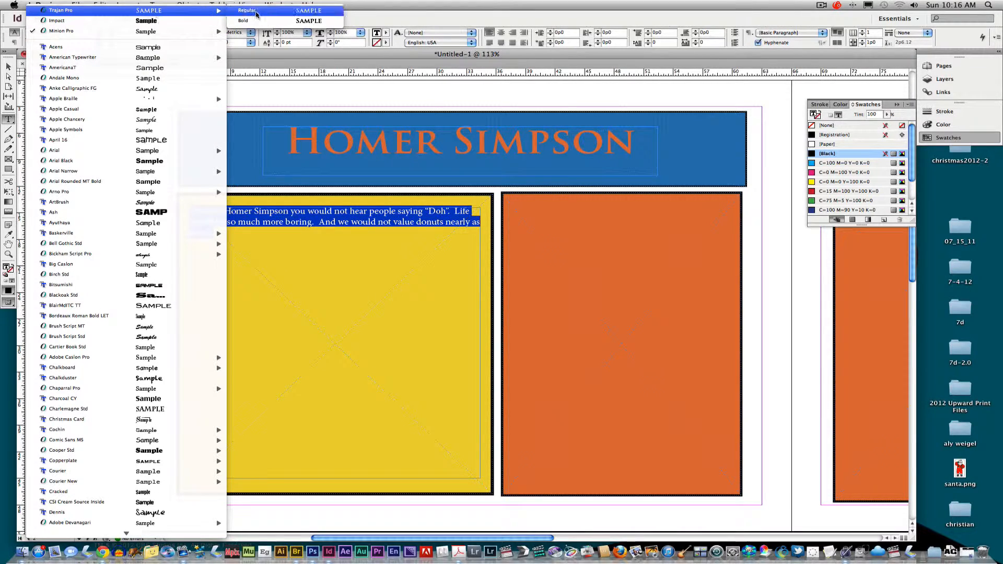
pyautogui.click(255, 13)
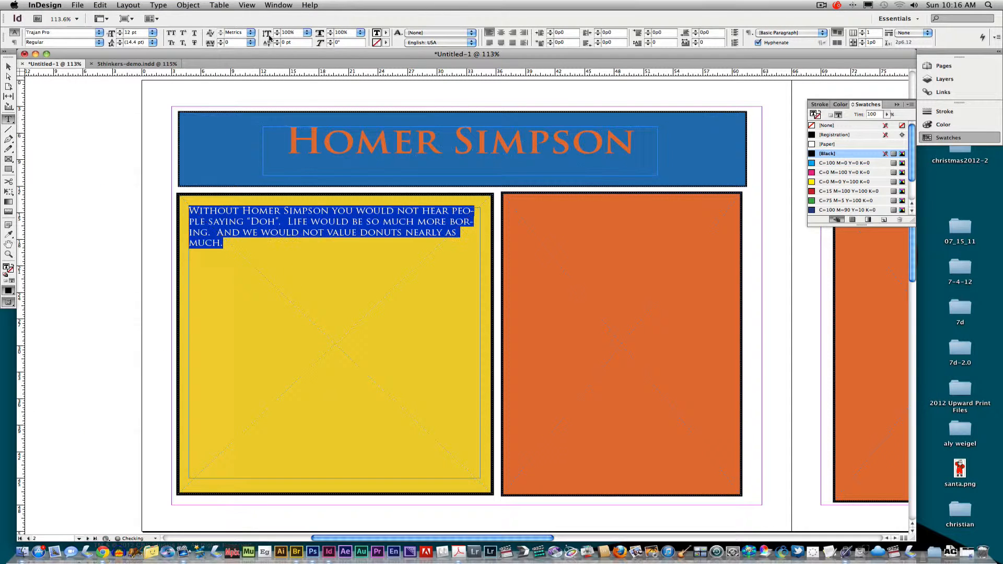
pyautogui.click(120, 31)
pyautogui.click(120, 30)
pyautogui.click(120, 30)
pyautogui.click(120, 31)
pyautogui.click(120, 31)
pyautogui.click(120, 31)
pyautogui.click(121, 30)
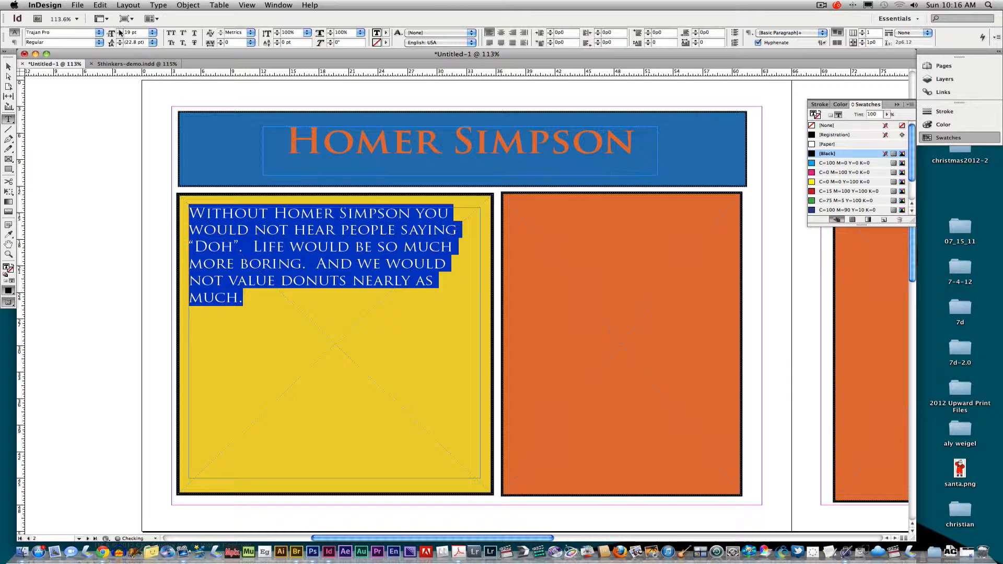
pyautogui.click(121, 31)
pyautogui.click(120, 30)
pyautogui.click(120, 31)
pyautogui.click(120, 31)
pyautogui.click(121, 31)
pyautogui.click(120, 31)
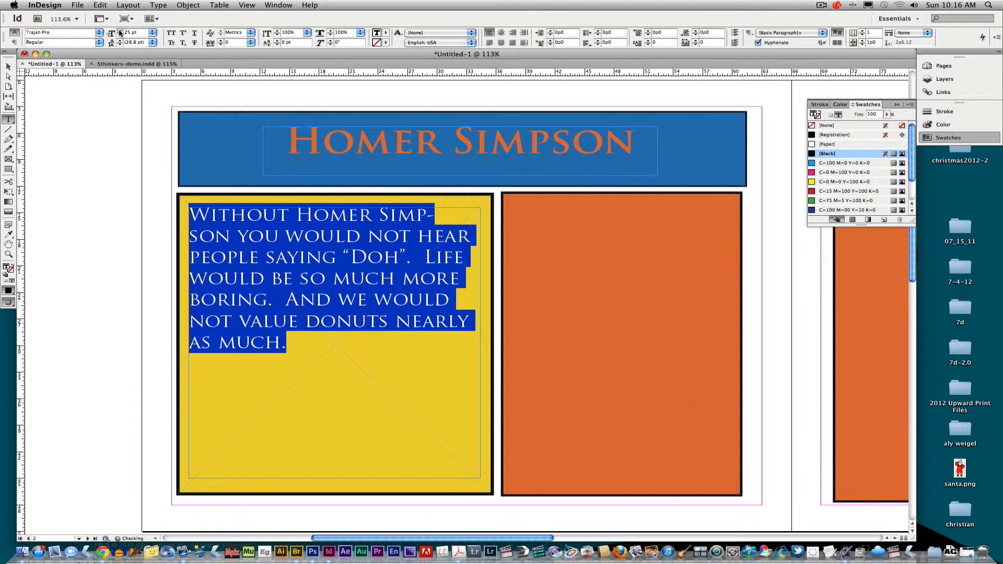
pyautogui.click(121, 32)
pyautogui.click(120, 32)
pyautogui.click(120, 31)
pyautogui.click(120, 31)
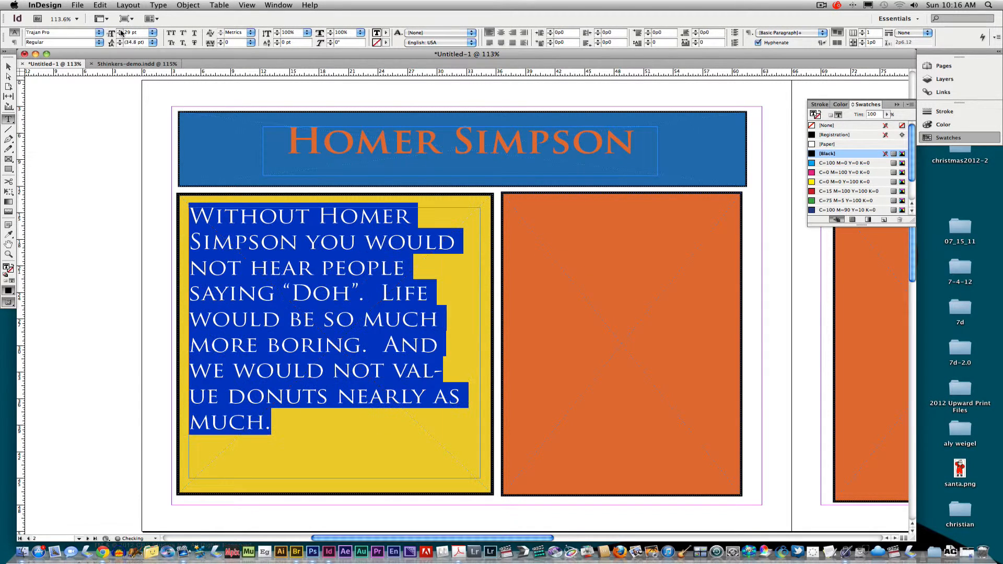
# Centre the paragraph within the yellow frame and deselect it
pyautogui.click(523, 35)
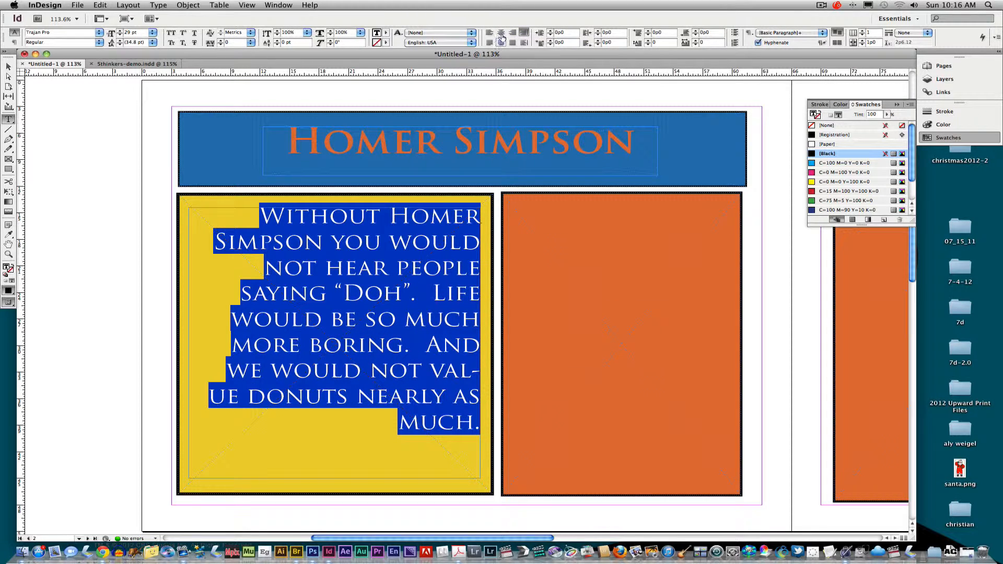
pyautogui.click(500, 33)
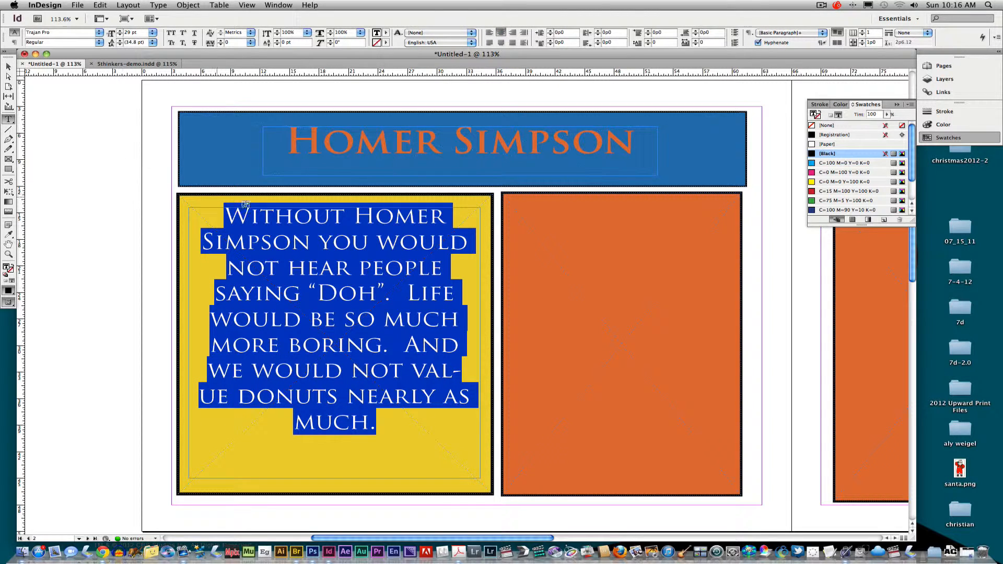
pyautogui.click(8, 66)
pyautogui.click(79, 135)
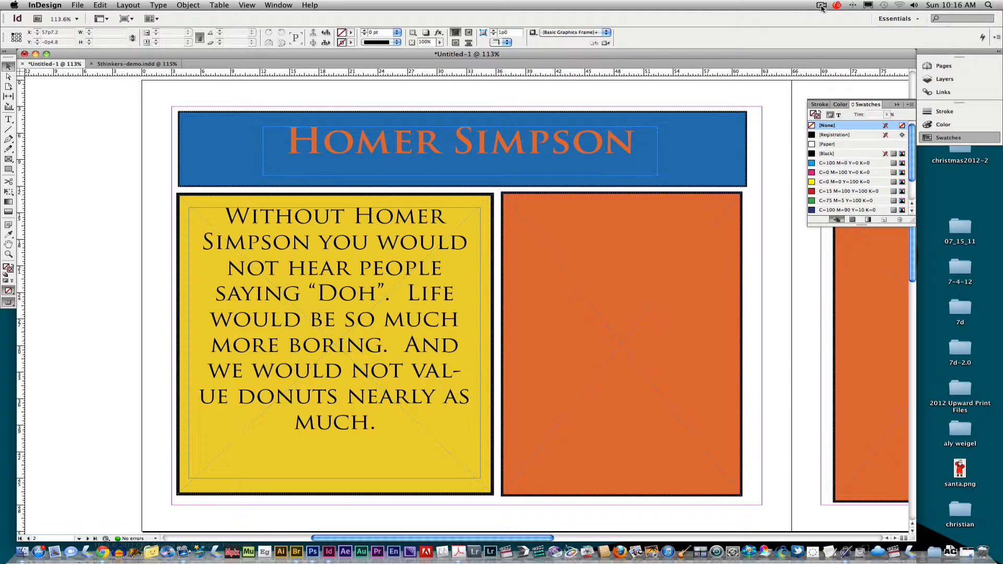
pyautogui.click(821, 5)
pyautogui.click(830, 35)
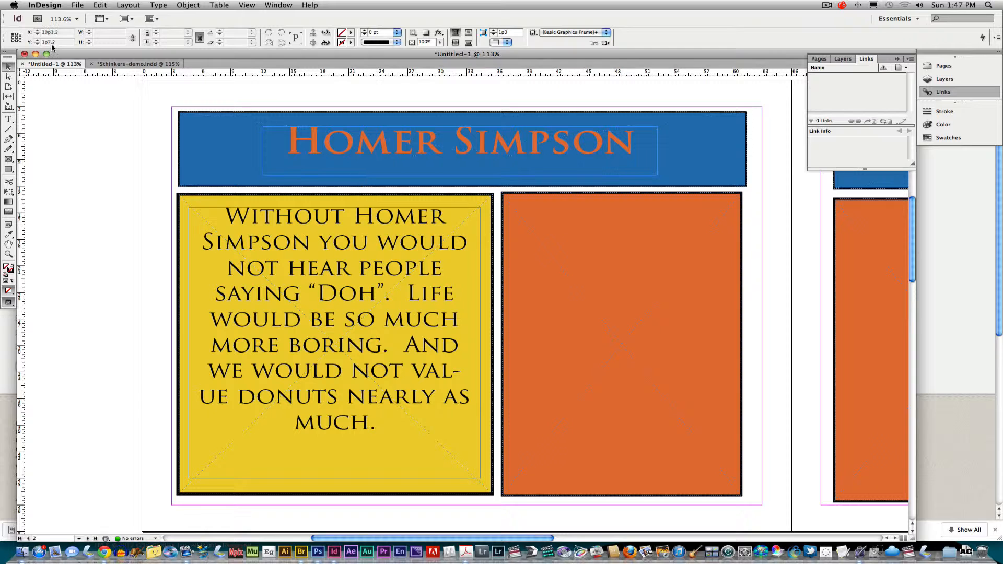
# Load Homer_Simpson_2006.png from the 006_indesign/002_thinkers folder for placing
pyautogui.click(78, 5)
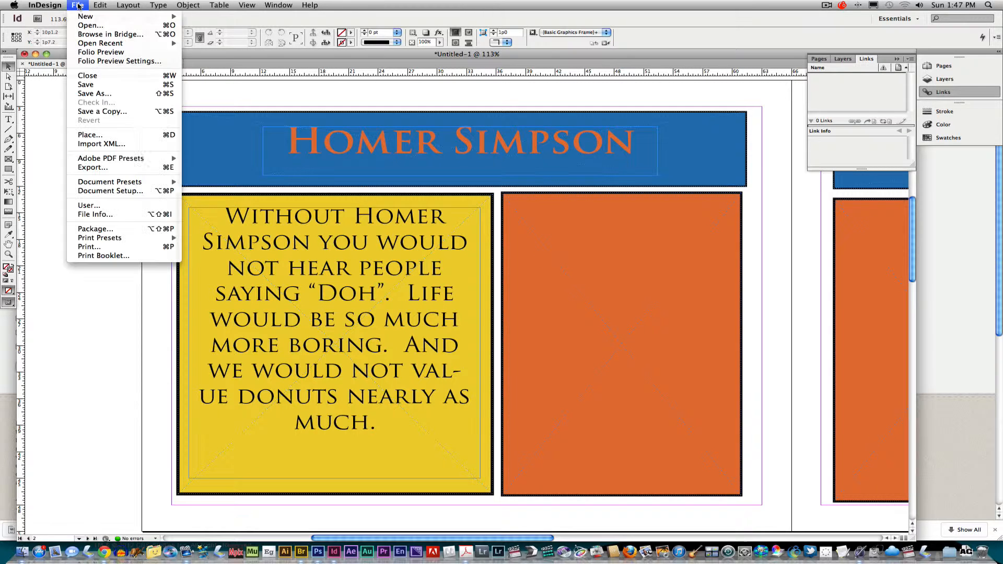
pyautogui.click(99, 136)
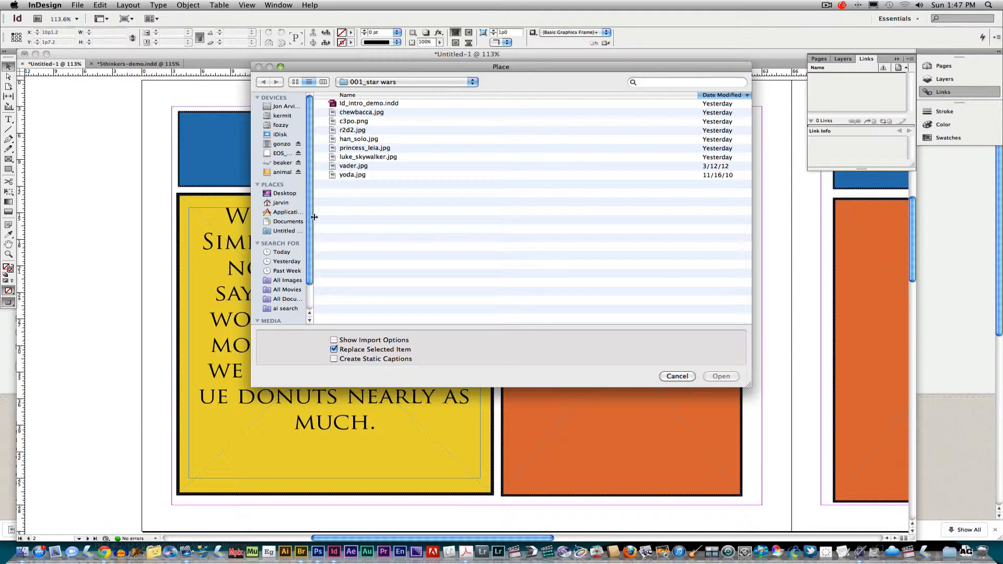
pyautogui.moveTo(312, 218); pyautogui.dragTo(355, 223)
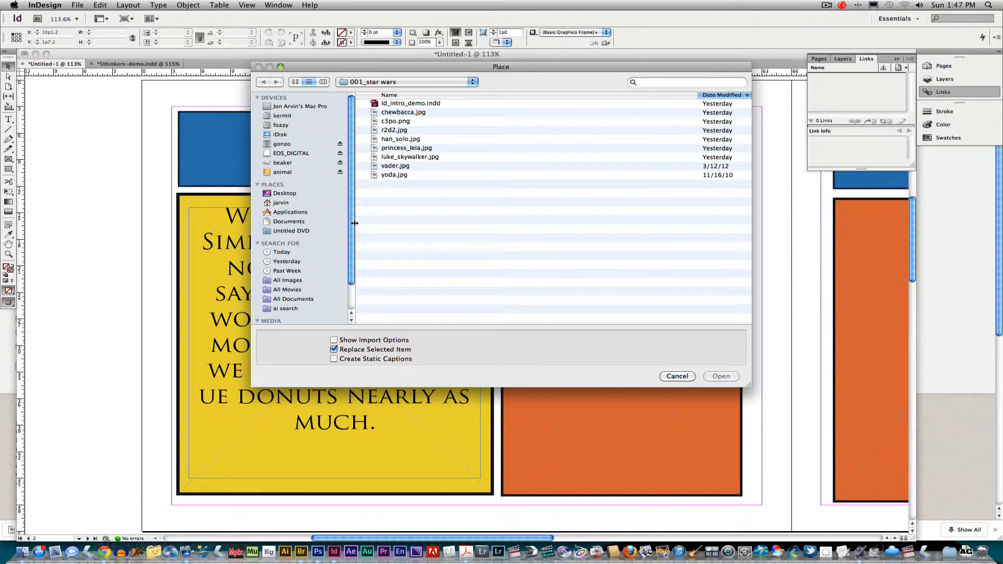
pyautogui.click(287, 173)
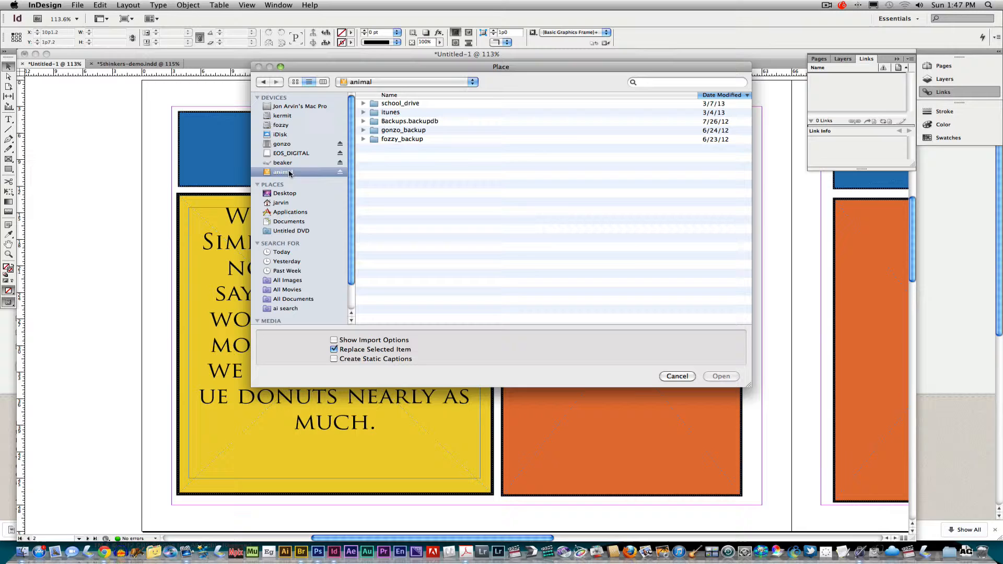
pyautogui.doubleClick(414, 106)
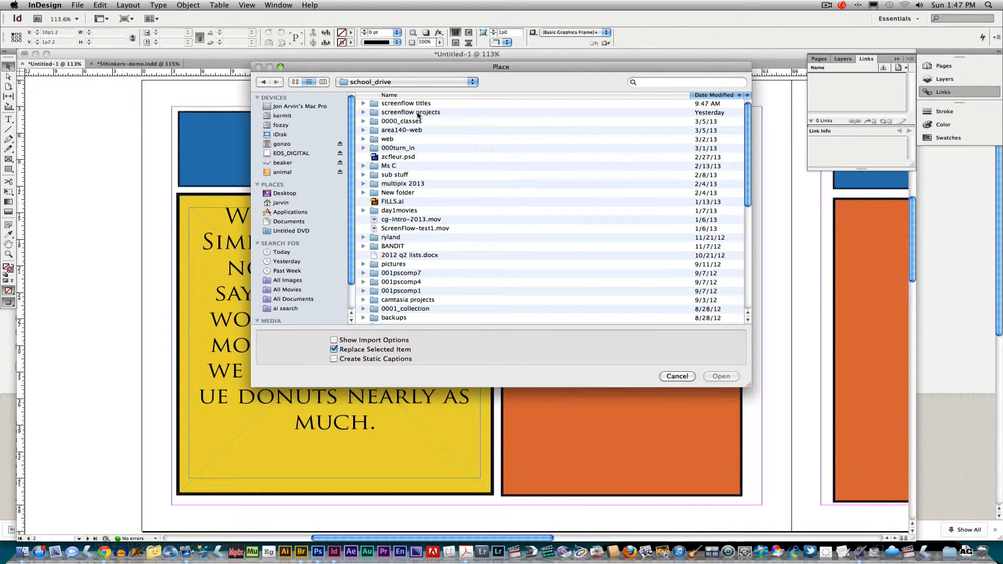
pyautogui.click(440, 95)
pyautogui.doubleClick(423, 104)
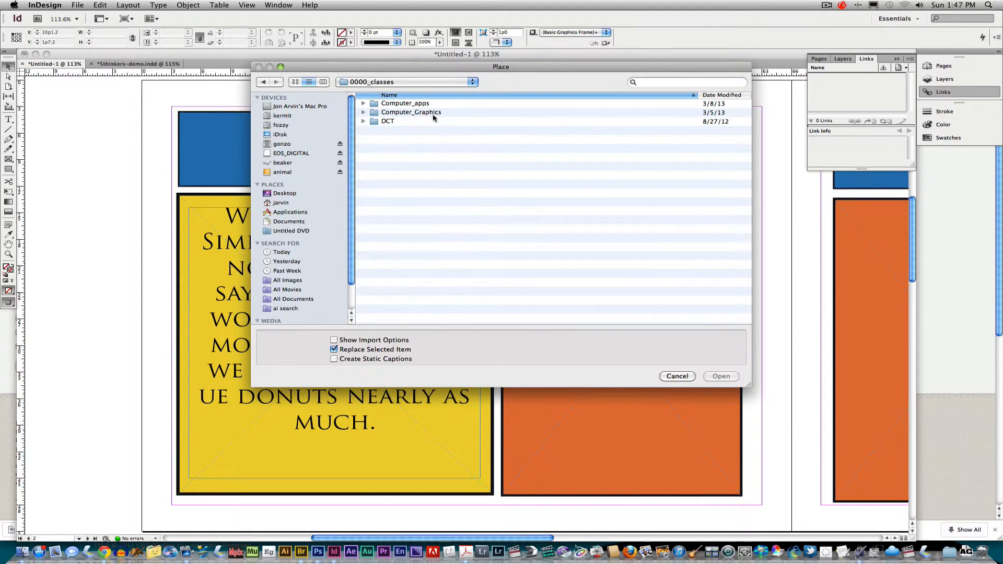
pyautogui.doubleClick(415, 105)
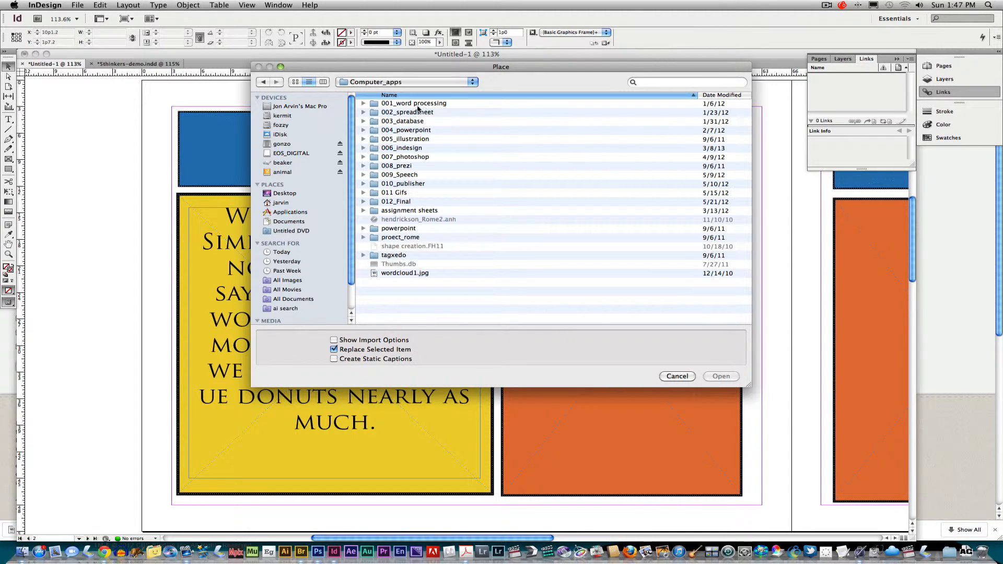
pyautogui.doubleClick(414, 149)
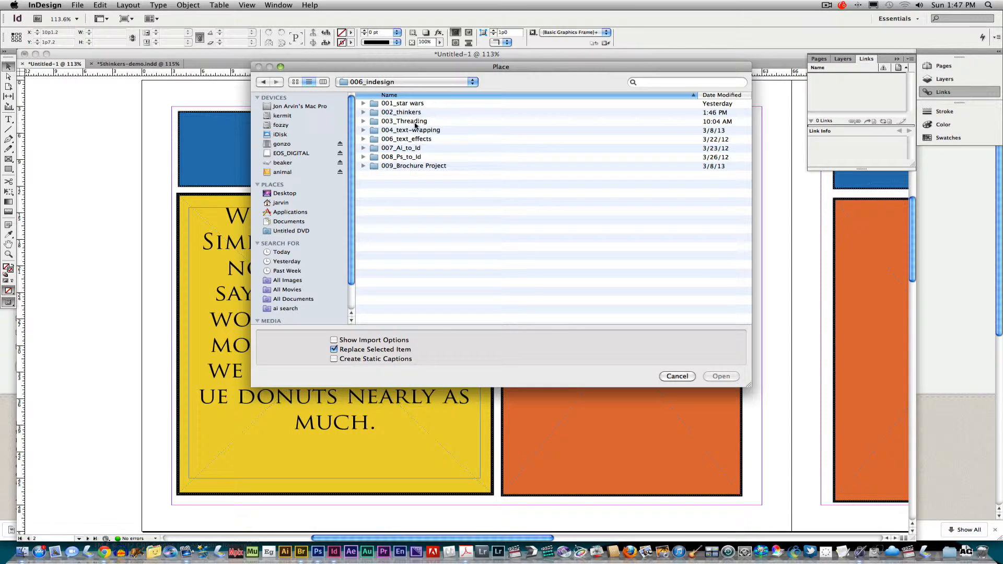
pyautogui.doubleClick(416, 113)
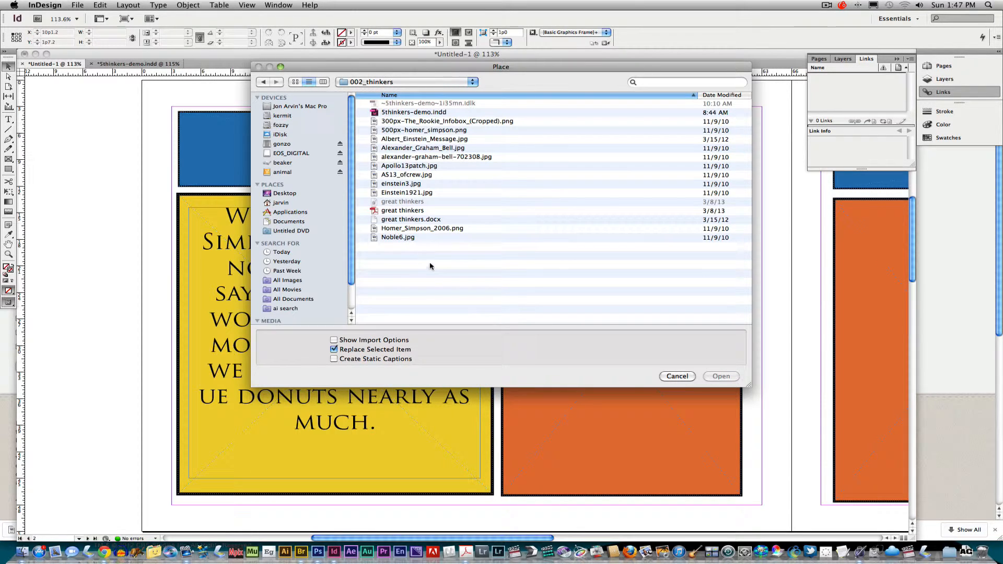
pyautogui.click(407, 229)
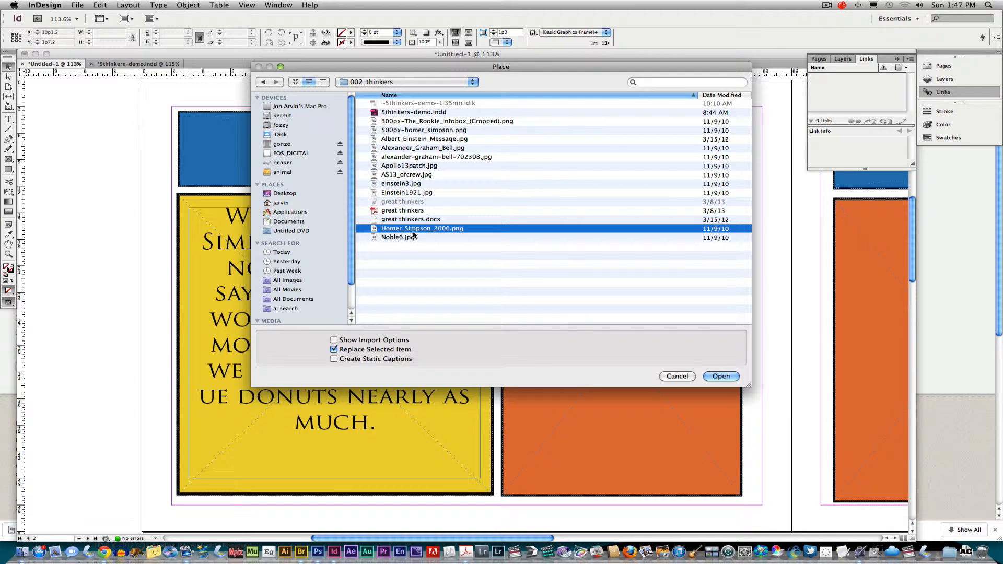
pyautogui.click(721, 377)
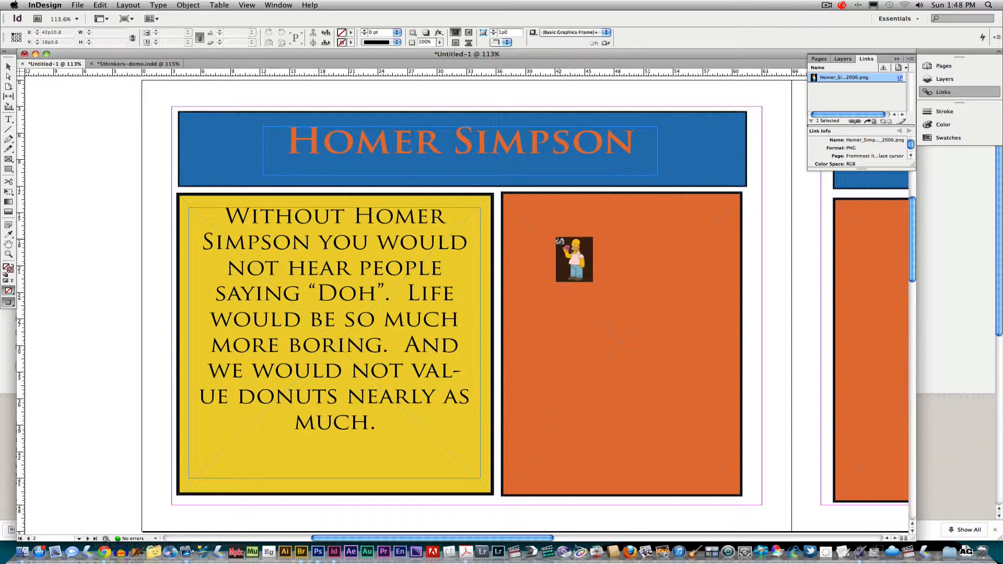
# Drag the Homer Simpson image across the orange frame and turn on Auto-Fit
pyautogui.moveTo(519, 211); pyautogui.dragTo(723, 457)
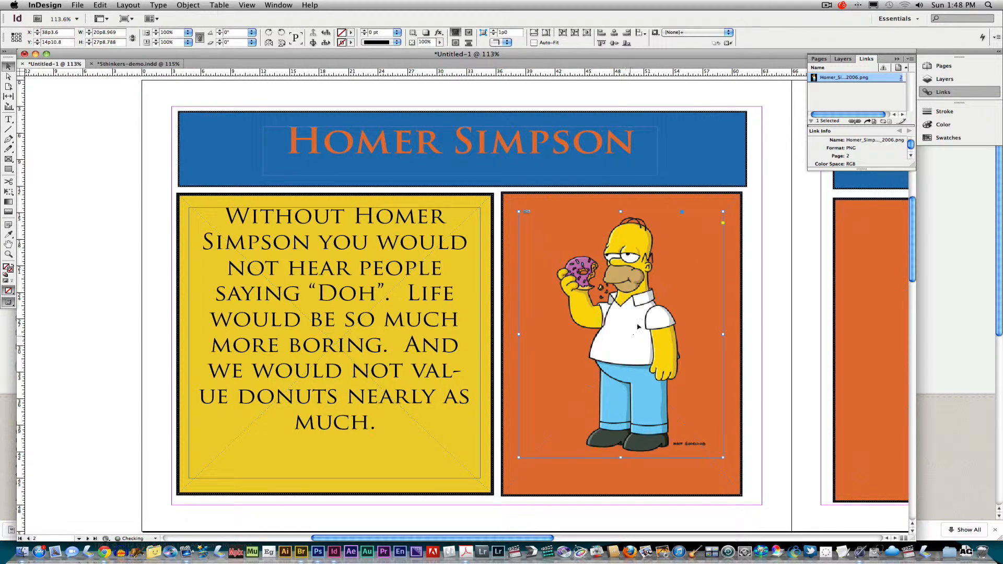
pyautogui.click(534, 43)
pyautogui.click(820, 59)
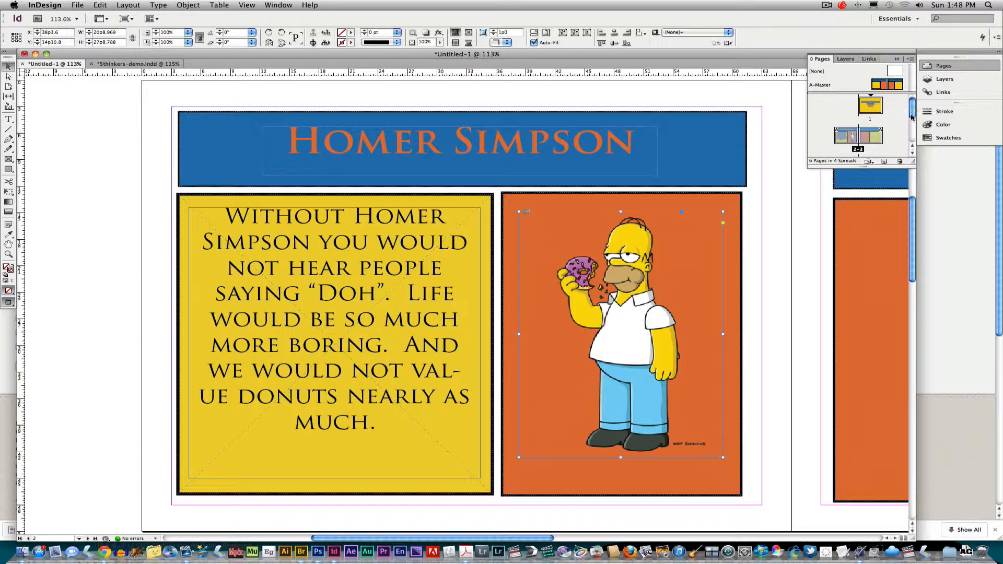
# Review pages 3, 1 and 2, ending on page 3's empty blue, orange and yellow spread
pyautogui.scroll(-1, 914, 118)
pyautogui.doubleClick(878, 124)
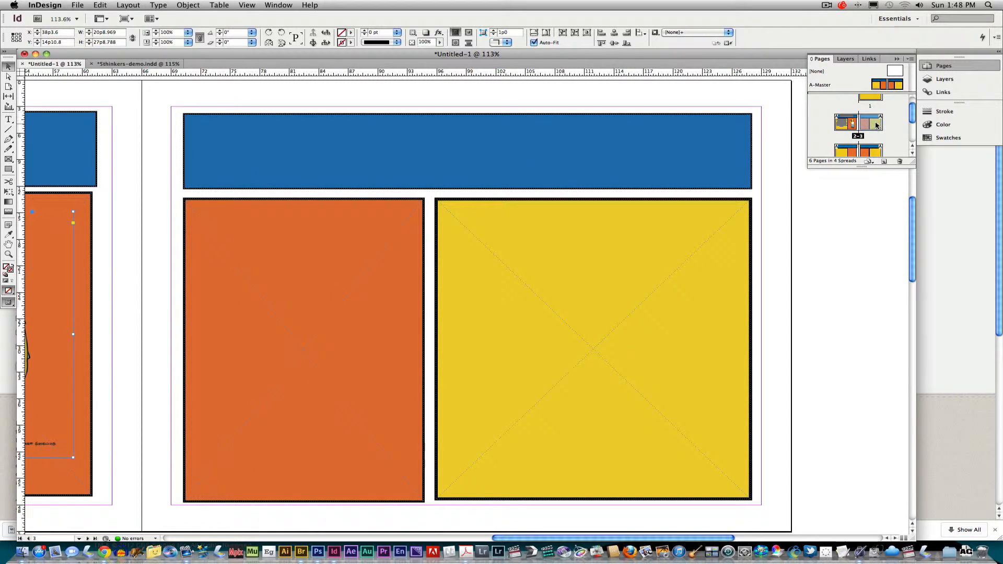
pyautogui.scroll(1, 913, 116)
pyautogui.doubleClick(881, 110)
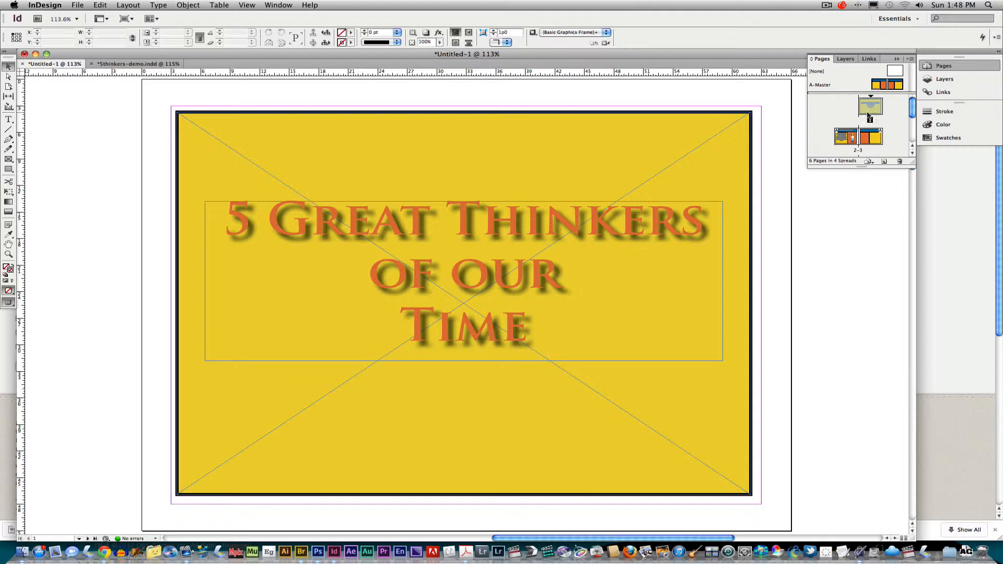
pyautogui.doubleClick(847, 140)
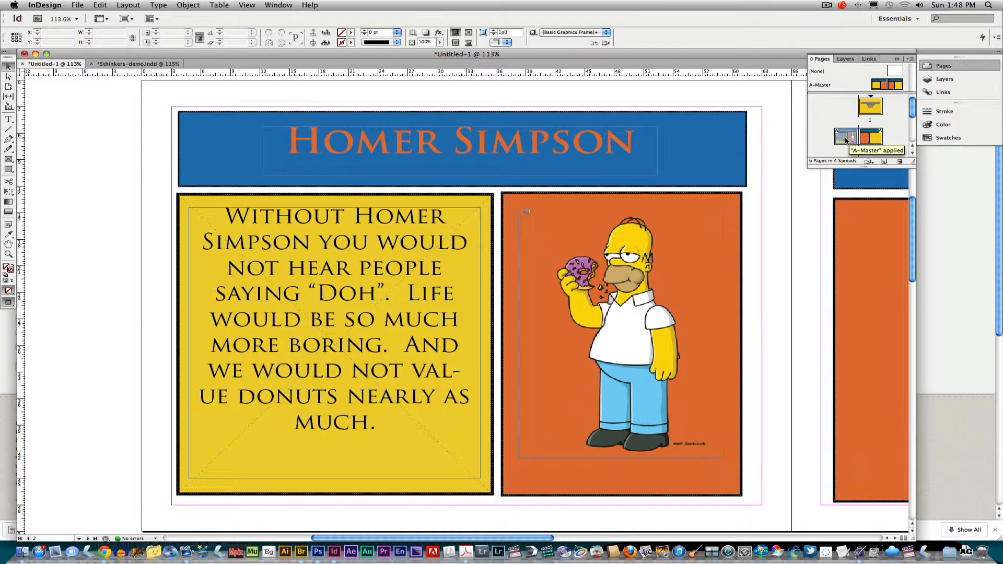
pyautogui.doubleClick(877, 140)
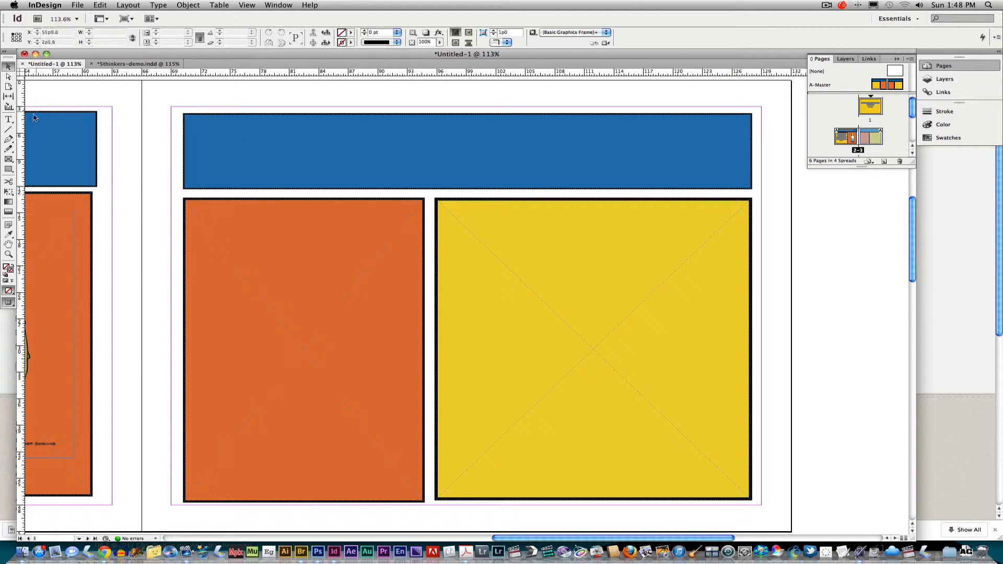
# Draw a text frame in the blue header and type the Noble 6 heading
pyautogui.click(8, 120)
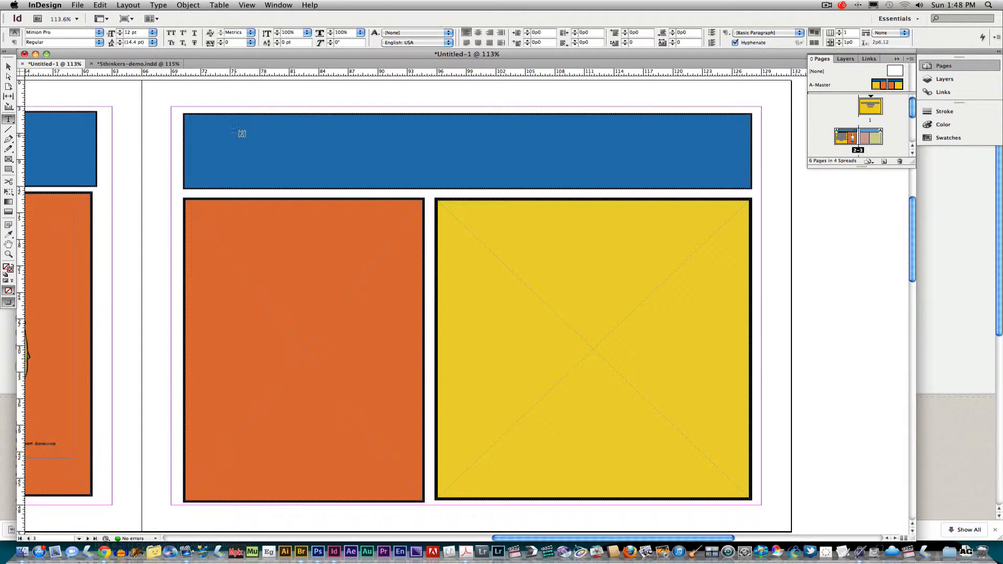
pyautogui.moveTo(304, 130); pyautogui.dragTo(650, 178)
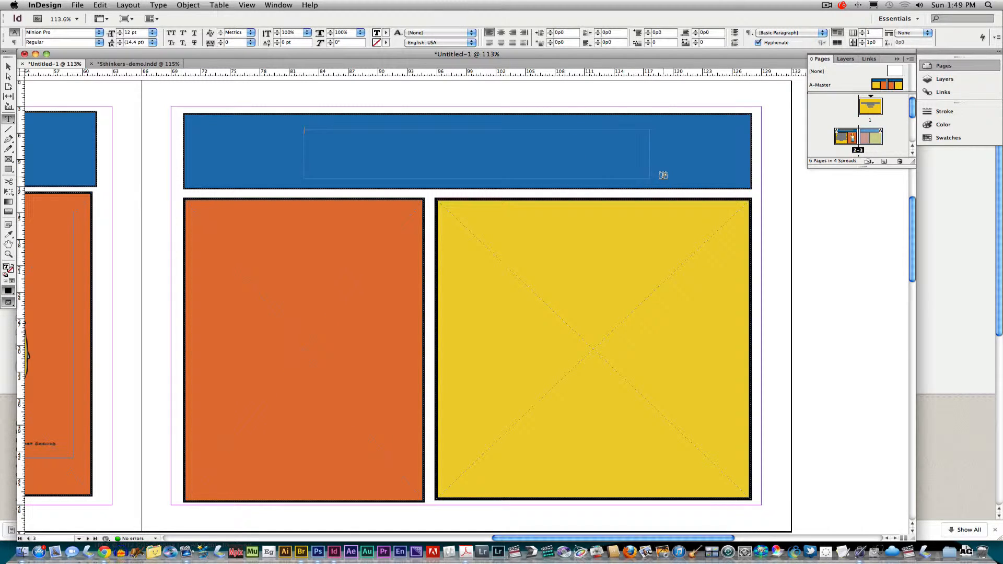
pyautogui.write('No')
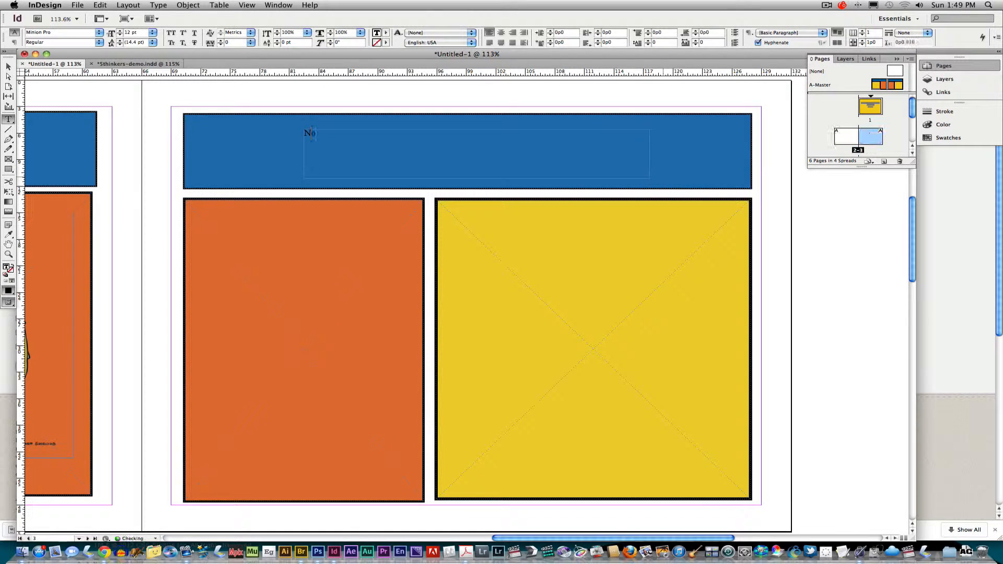
pyautogui.write('w')
# Set the Noble 6 heading in 60 pt Trajan Pro Bold, centred in its frame
pyautogui.moveTo(339, 134); pyautogui.dragTo(294, 135)
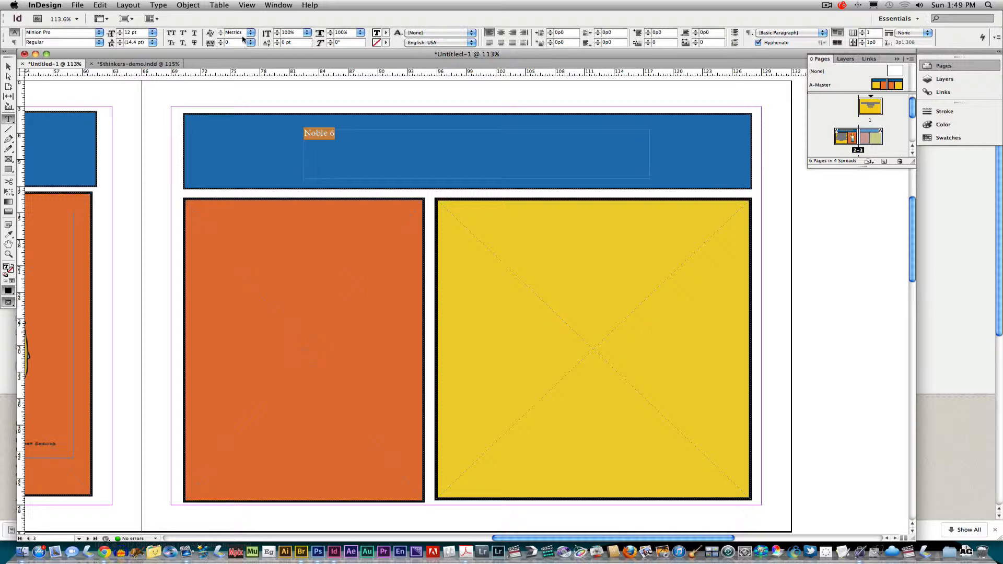
pyautogui.click(99, 33)
pyautogui.moveTo(92, 13)
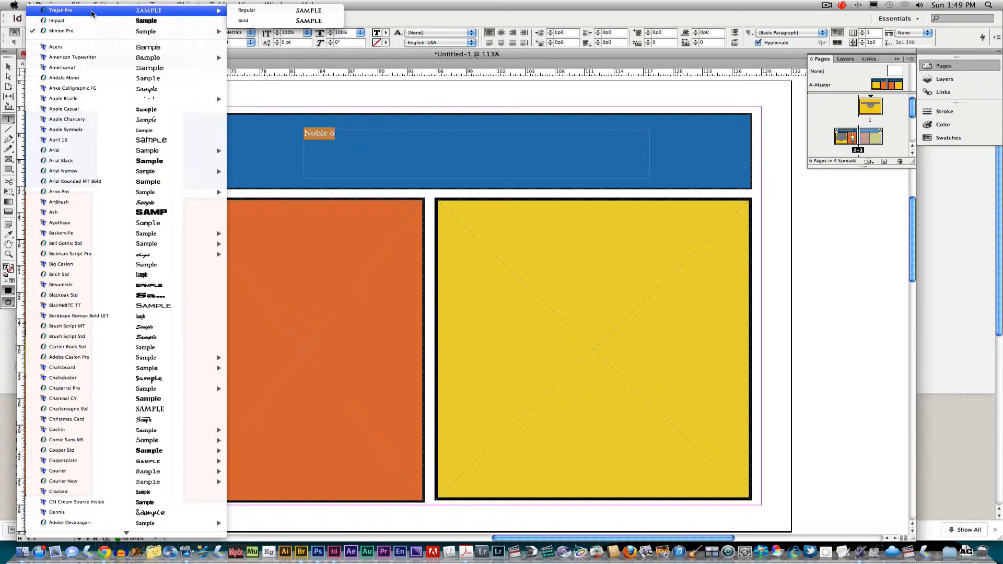
pyautogui.click(243, 21)
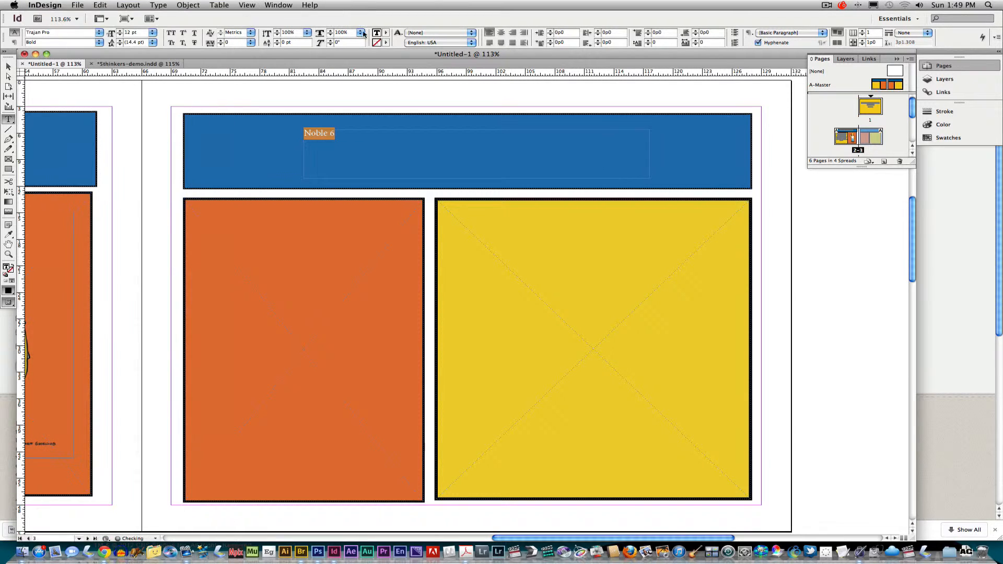
pyautogui.click(500, 33)
pyautogui.click(152, 32)
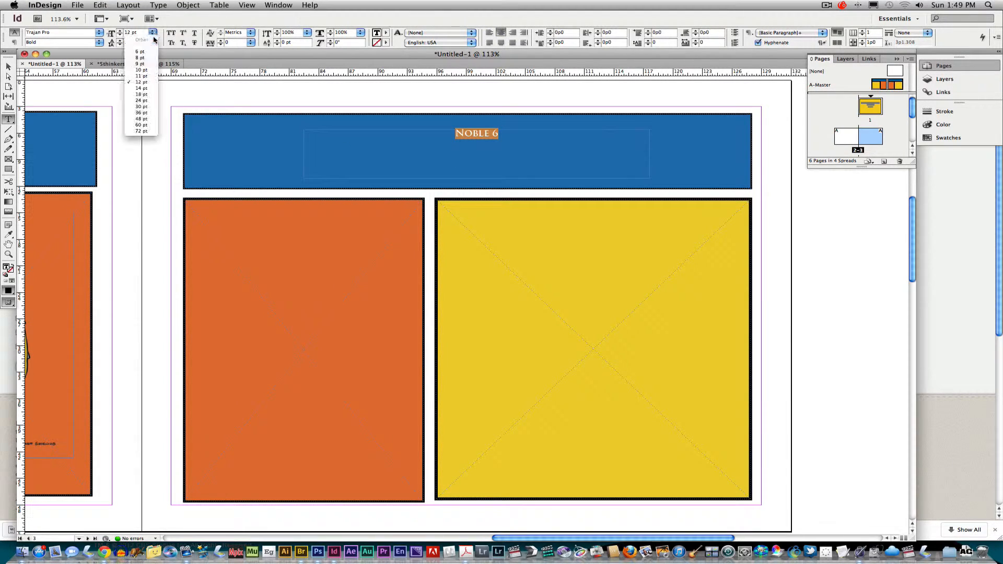
pyautogui.click(141, 125)
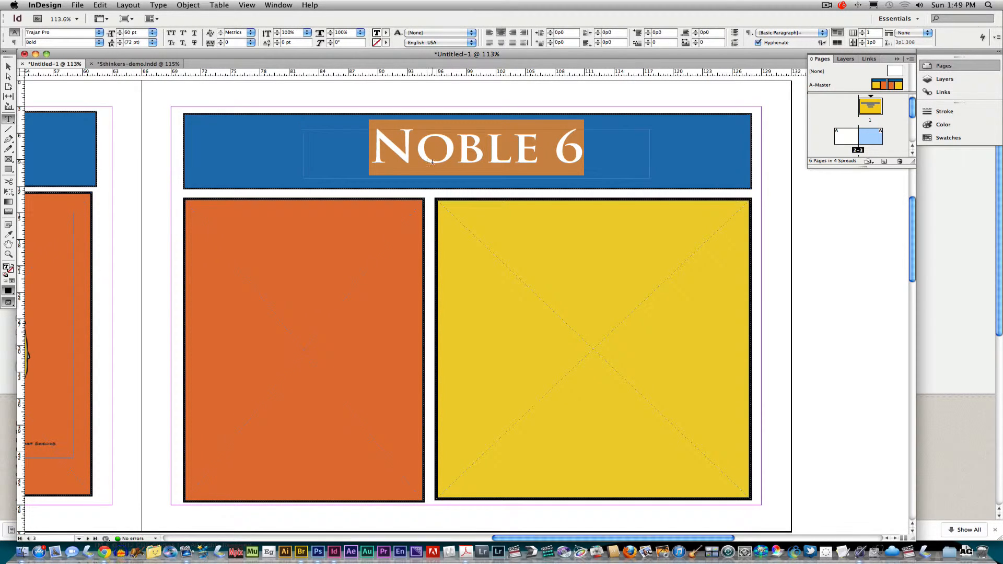
pyautogui.click(653, 151)
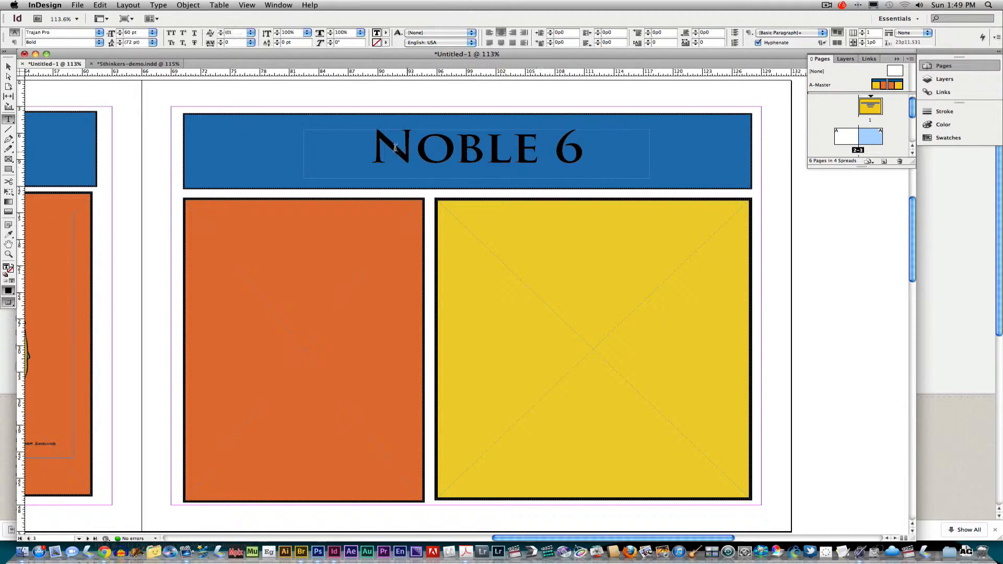
pyautogui.moveTo(378, 149); pyautogui.dragTo(584, 152)
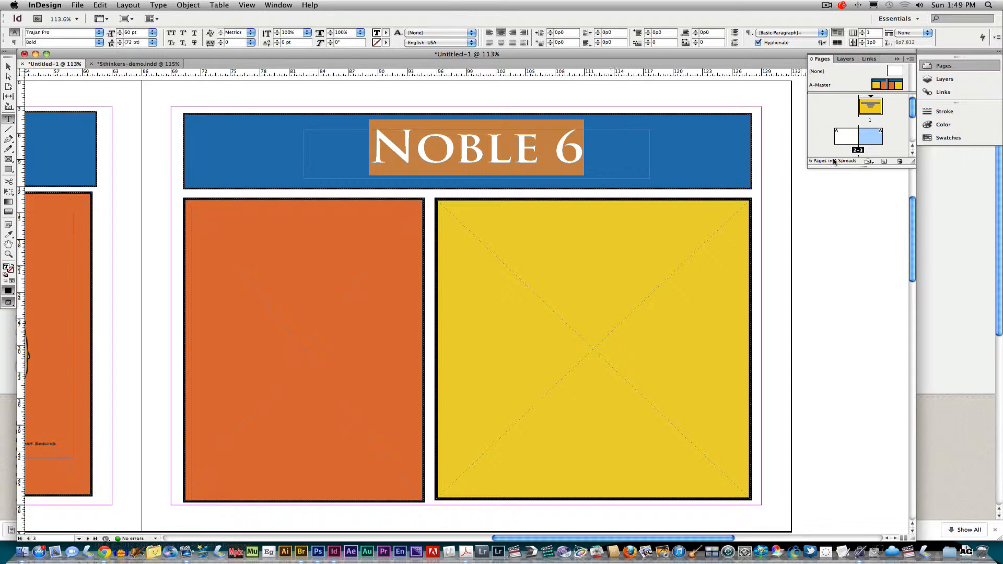
# Try the yellow swatch on the heading frame, then undo the frame fill
pyautogui.click(948, 139)
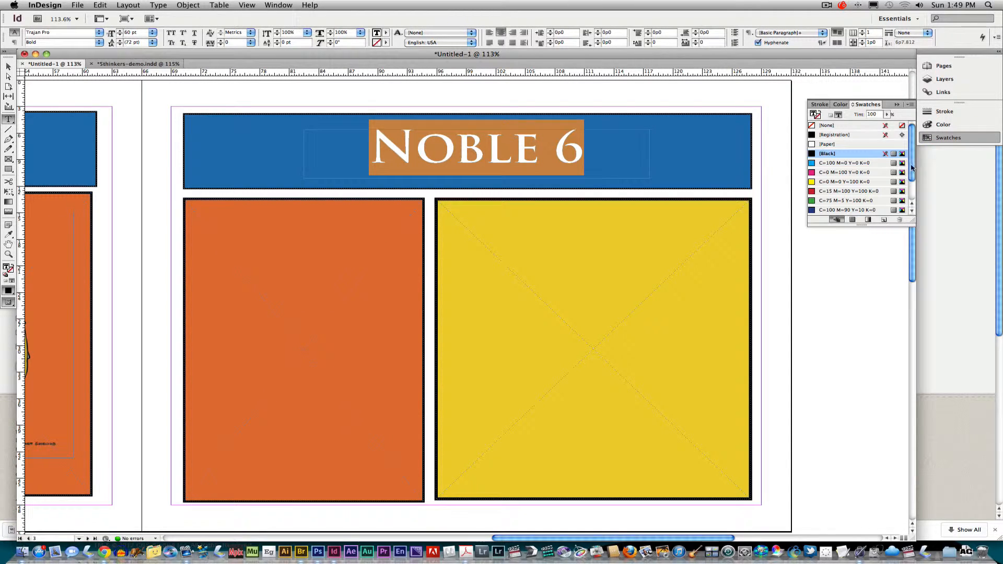
pyautogui.scroll(-3, 914, 167)
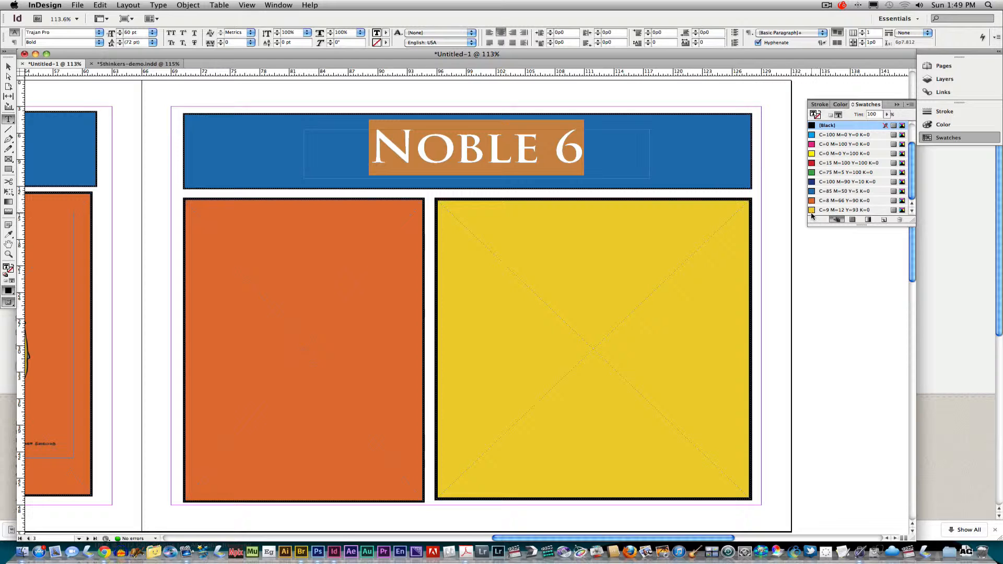
pyautogui.moveTo(811, 213); pyautogui.dragTo(484, 170)
pyautogui.click(379, 155)
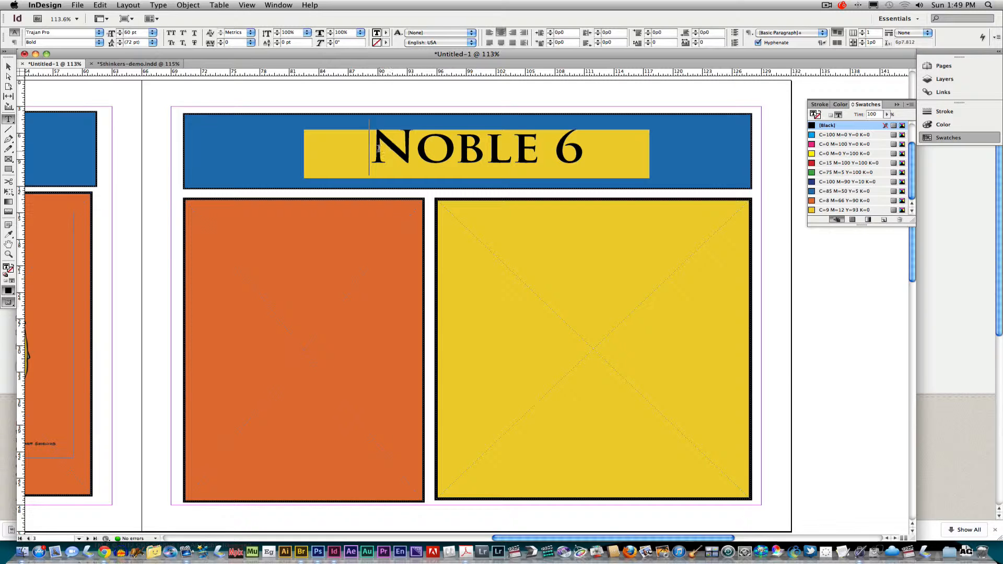
pyautogui.press('super+z')
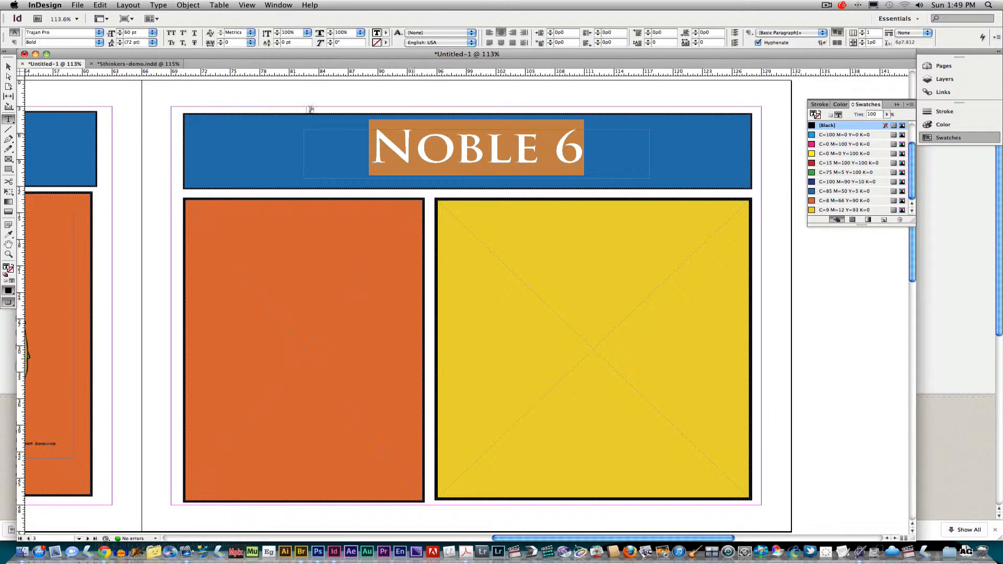
pyautogui.click(8, 68)
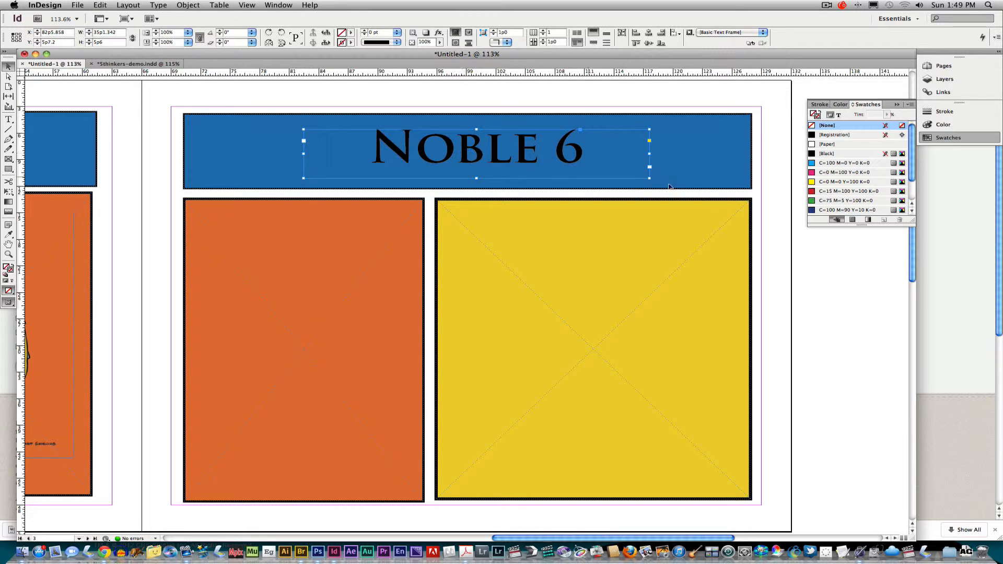
pyautogui.moveTo(914, 179); pyautogui.dragTo(912, 208)
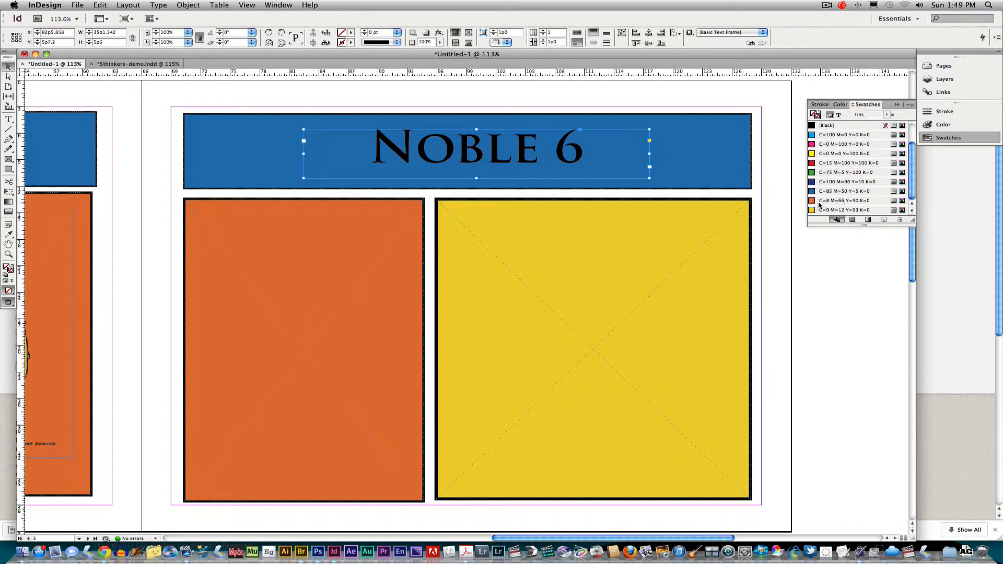
pyautogui.moveTo(813, 210); pyautogui.dragTo(528, 157)
pyautogui.press('super+z')
# Colour the NOBLE 6 heading text with the yellow C=9 M=12 Y=93 K=0 swatch
pyautogui.doubleClick(377, 149)
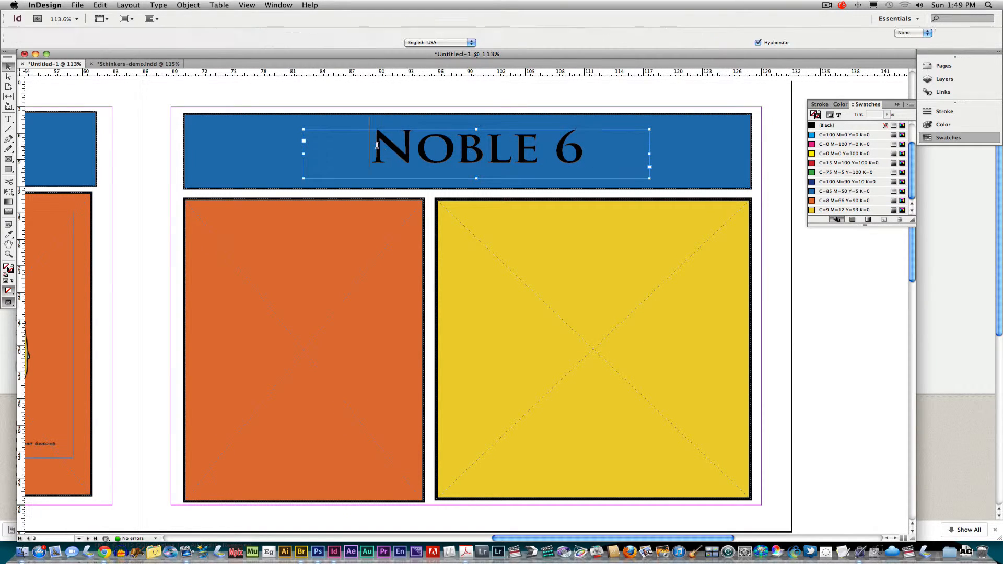
pyautogui.moveTo(373, 148); pyautogui.dragTo(640, 161)
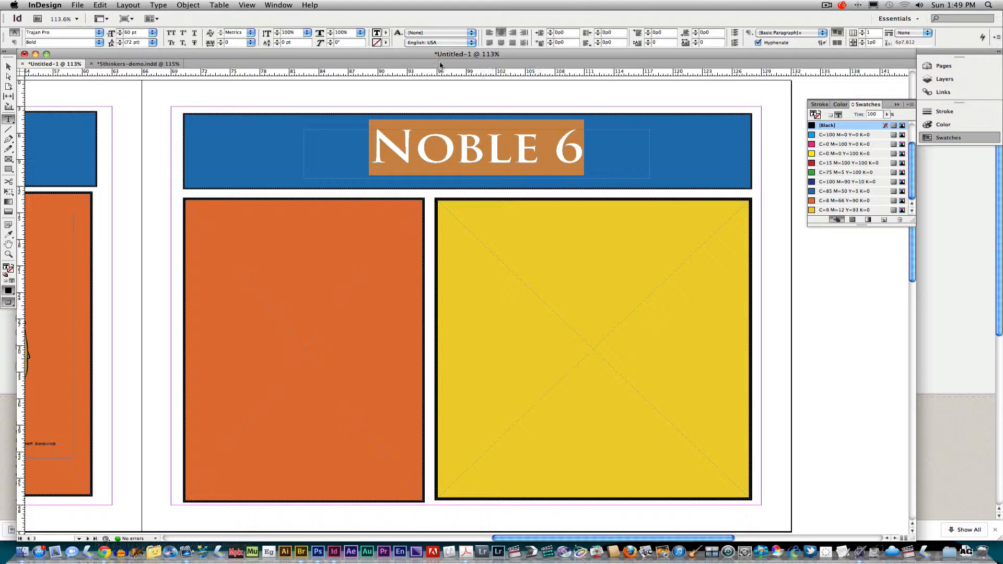
pyautogui.click(386, 43)
pyautogui.click(386, 33)
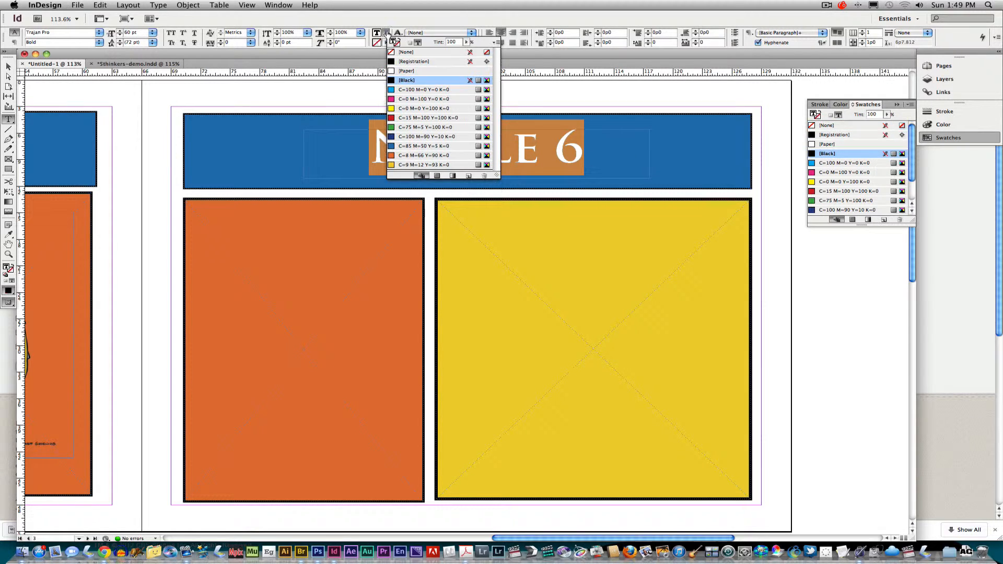
pyautogui.click(391, 165)
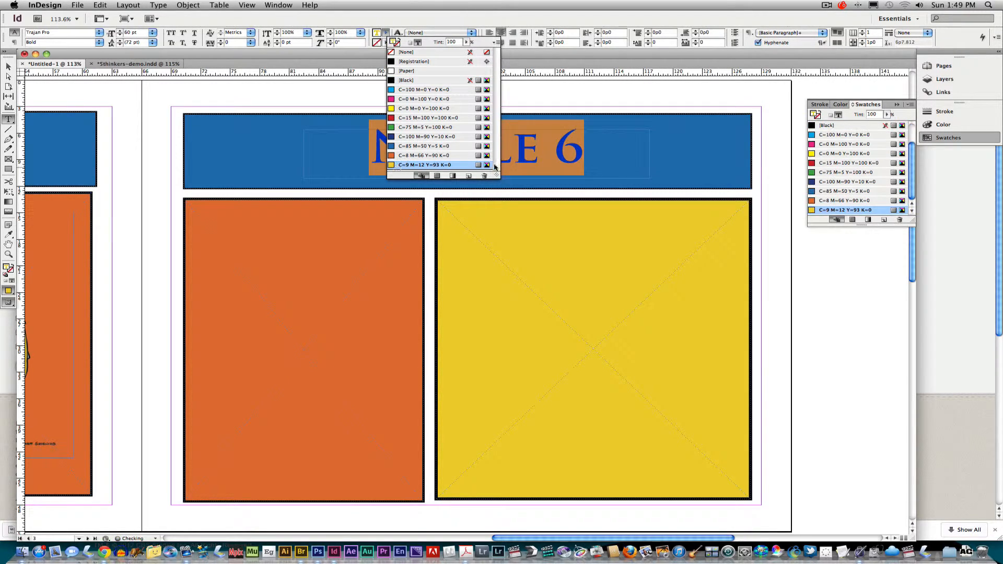
pyautogui.click(455, 157)
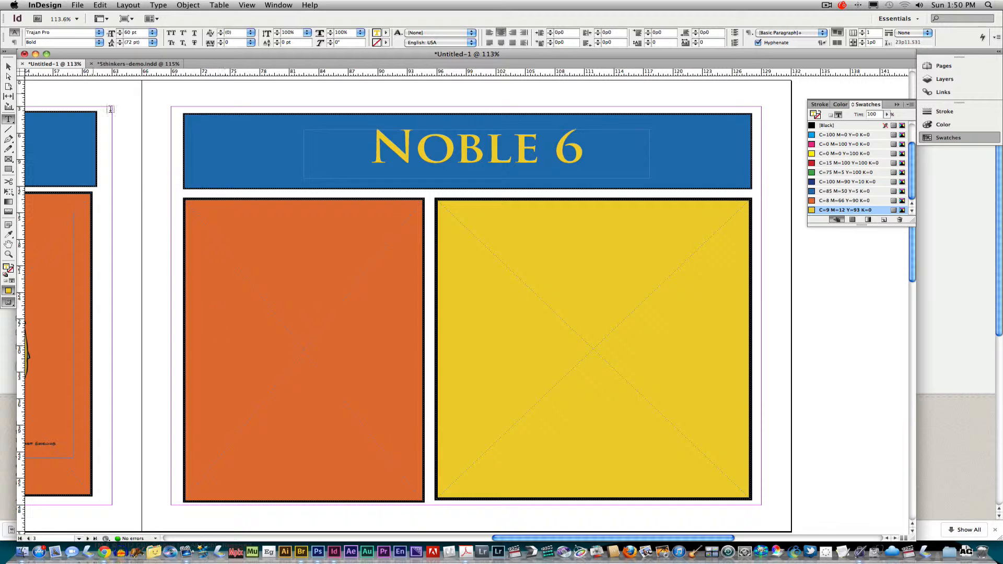
# Place Noble6.jpg inside the orange box with Auto-Fit turned on
pyautogui.click(9, 67)
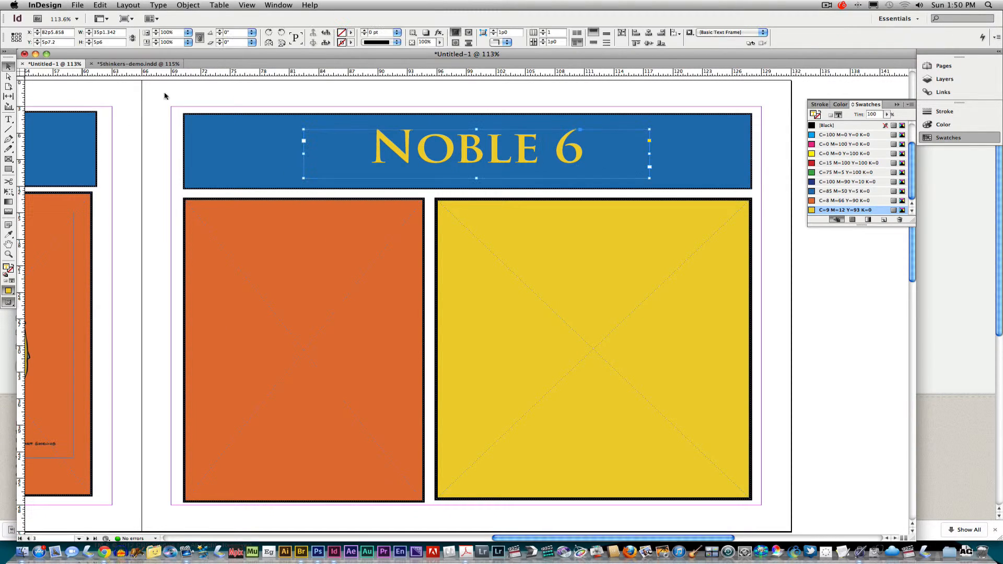
pyautogui.click(165, 96)
pyautogui.click(76, 6)
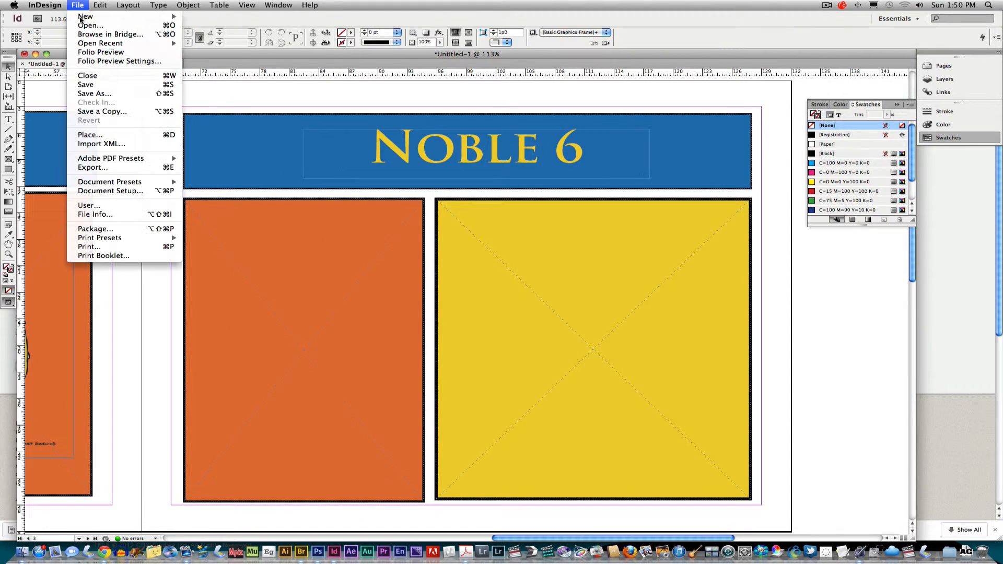
pyautogui.click(108, 137)
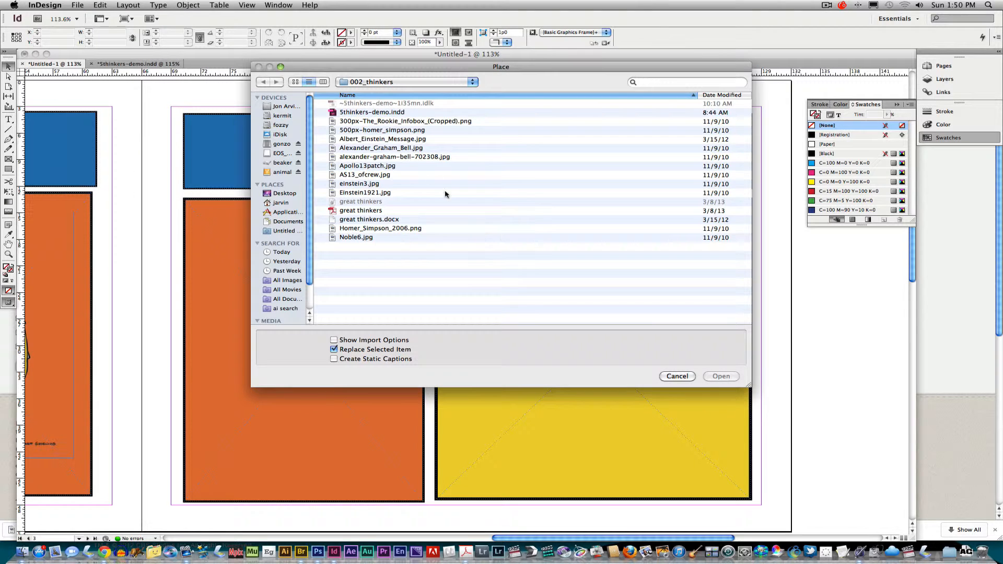
pyautogui.click(364, 240)
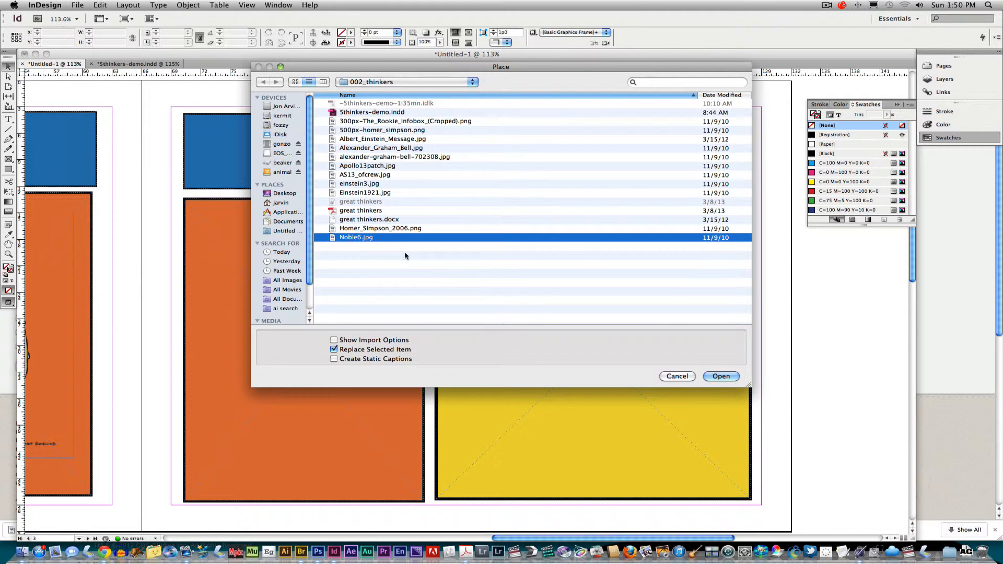
pyautogui.click(721, 377)
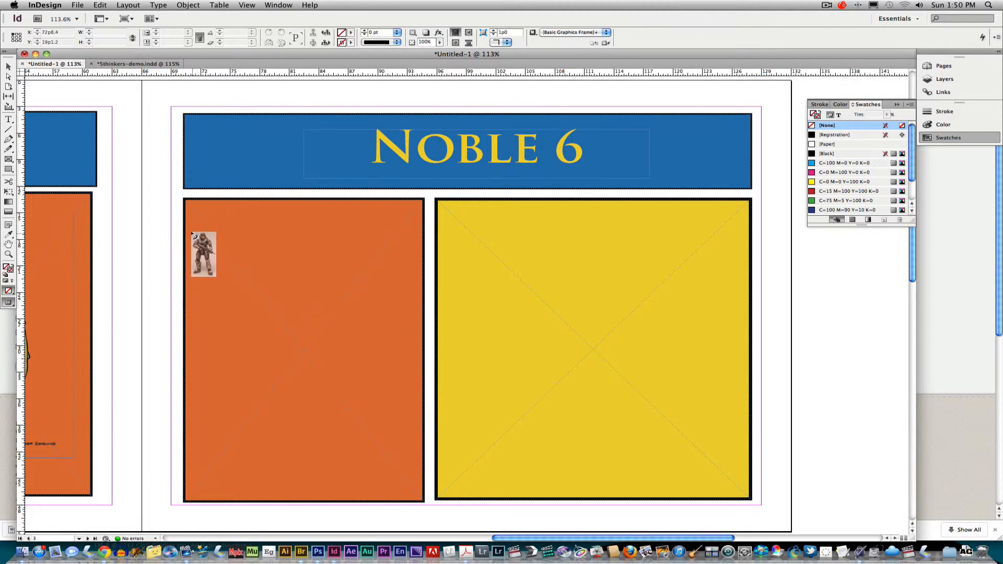
pyautogui.moveTo(212, 224); pyautogui.dragTo(385, 455)
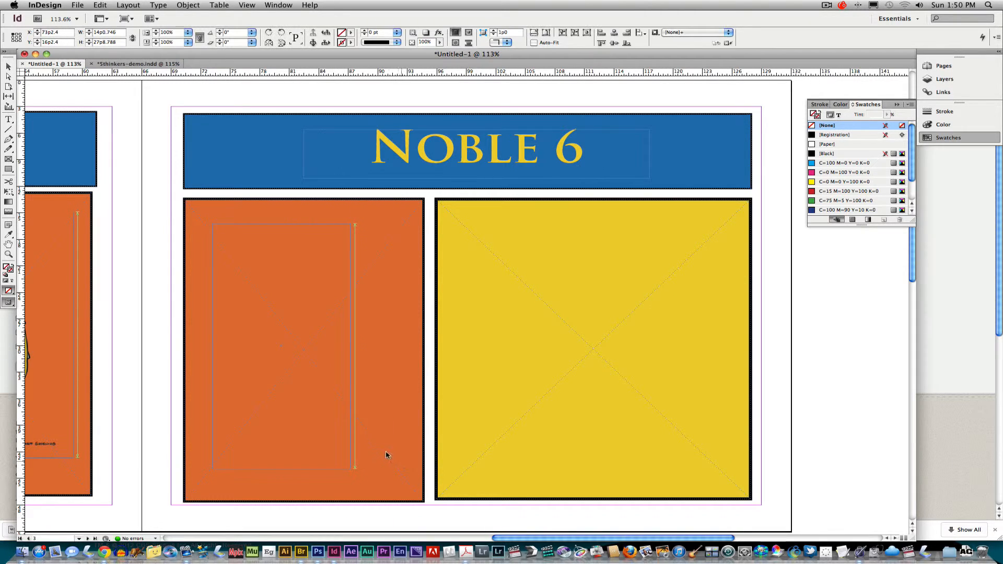
pyautogui.click(534, 43)
# Shift the image right and give its frame a [Black] stroke
pyautogui.moveTo(318, 267); pyautogui.dragTo(341, 262)
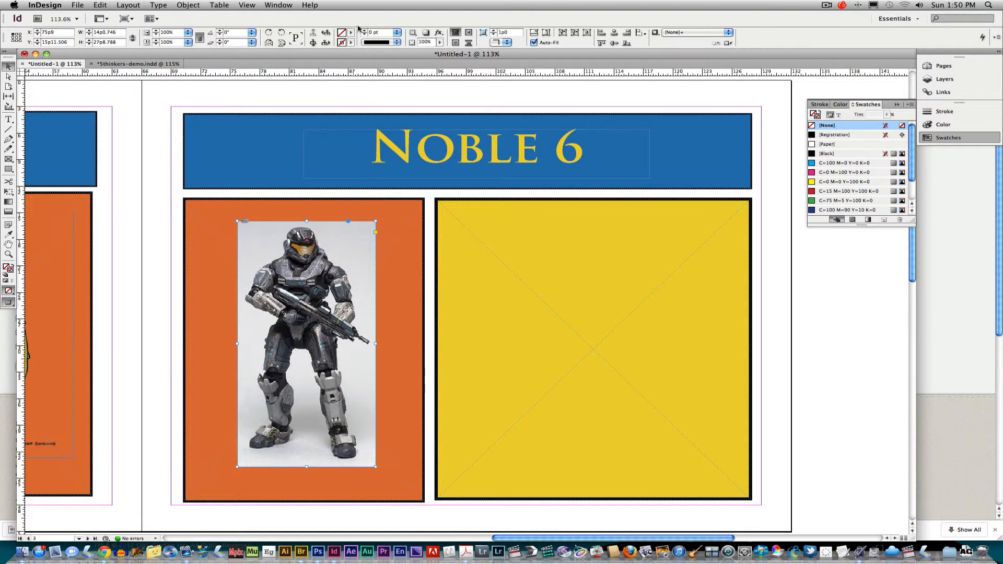
pyautogui.click(351, 42)
pyautogui.click(361, 90)
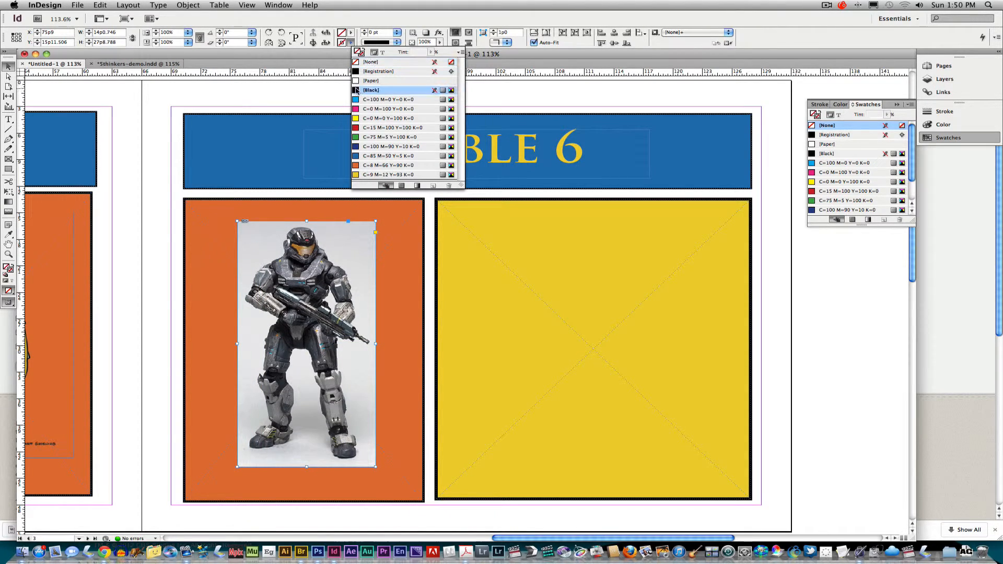
# Thicken the Noble 6 image's black border to 5 pt, then pick the Type tool
pyautogui.click(364, 30)
pyautogui.click(364, 31)
pyautogui.click(364, 30)
pyautogui.click(364, 30)
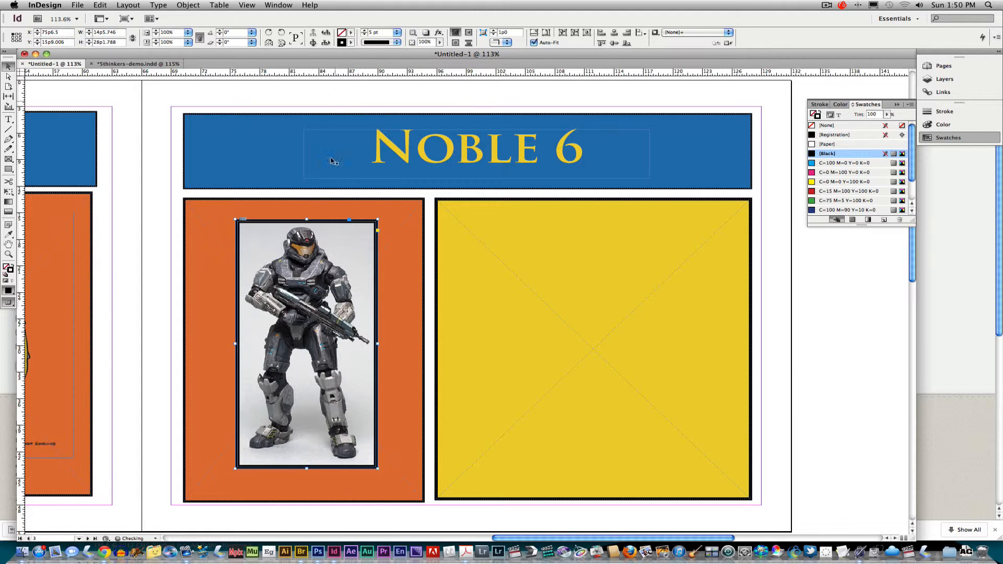
pyautogui.rightClick(313, 298)
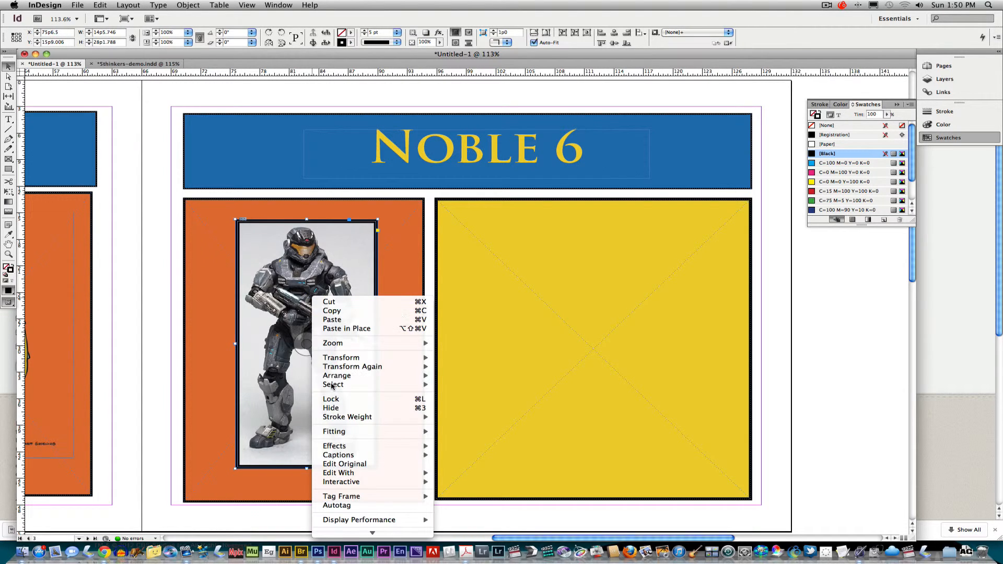
pyautogui.moveTo(376, 448)
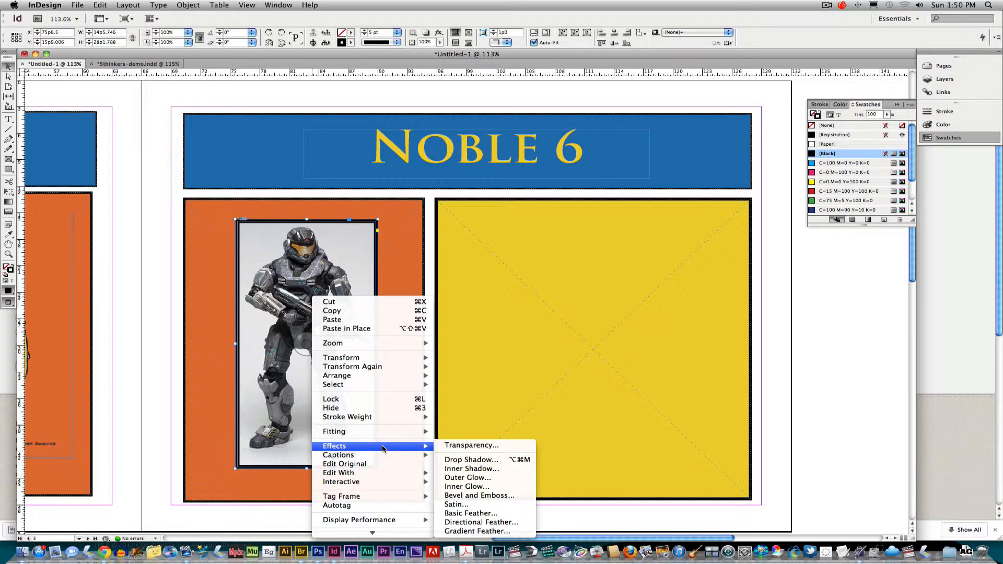
pyautogui.click(489, 224)
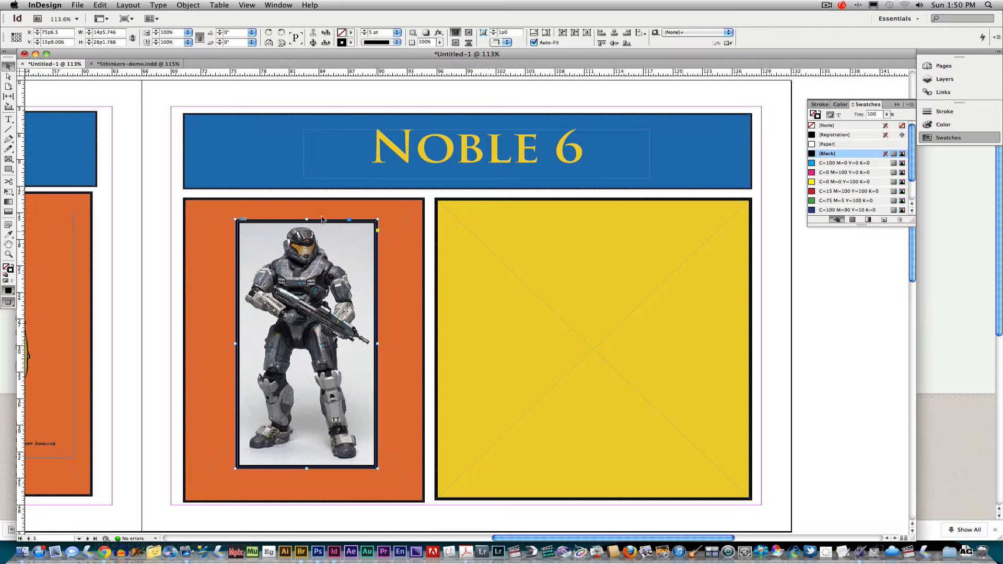
pyautogui.click(8, 120)
# Draw a text frame on the yellow panel, type 'Without Noble 6 we would all have been overrun by the Flood.' and select it
pyautogui.moveTo(452, 224); pyautogui.dragTo(730, 453)
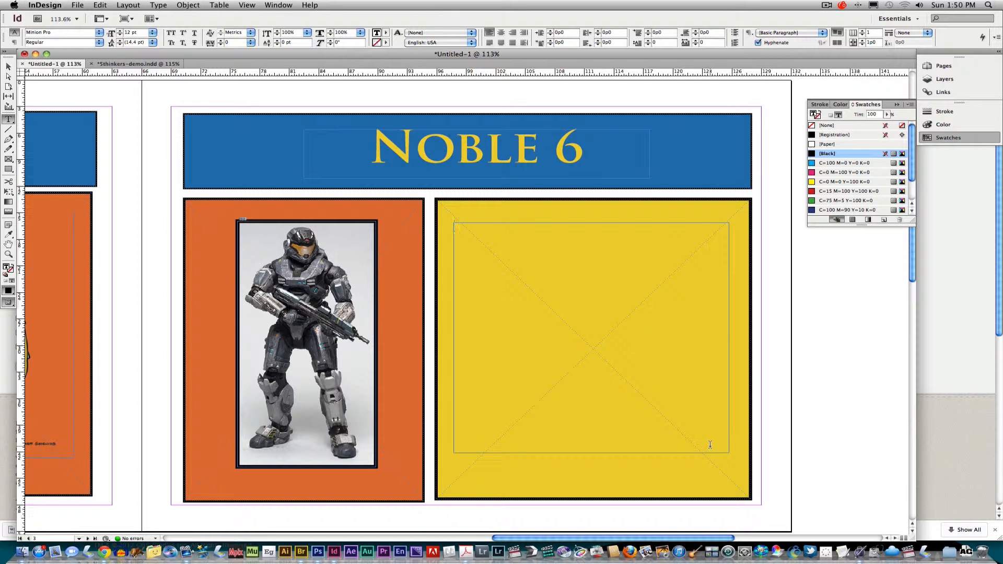
pyautogui.write('Without Noble 6 we would a')
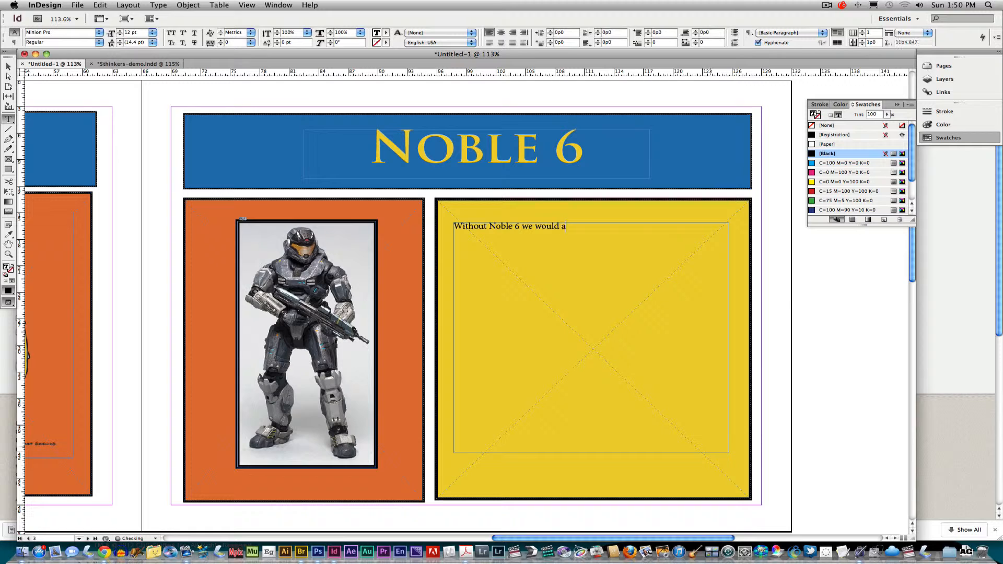
pyautogui.write('ll have been overrun by the F')
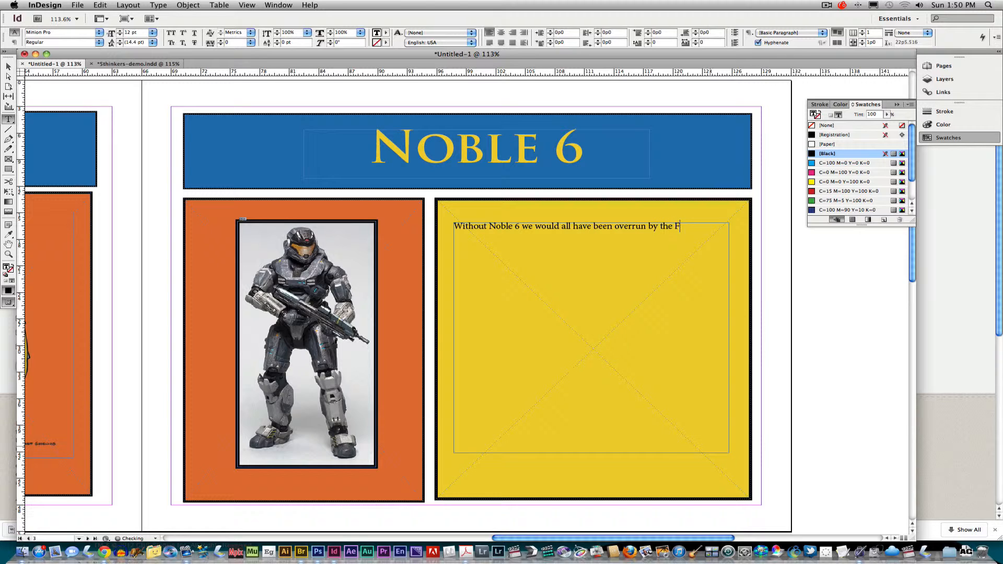
pyautogui.write('lood.')
pyautogui.moveTo(702, 227); pyautogui.dragTo(454, 227)
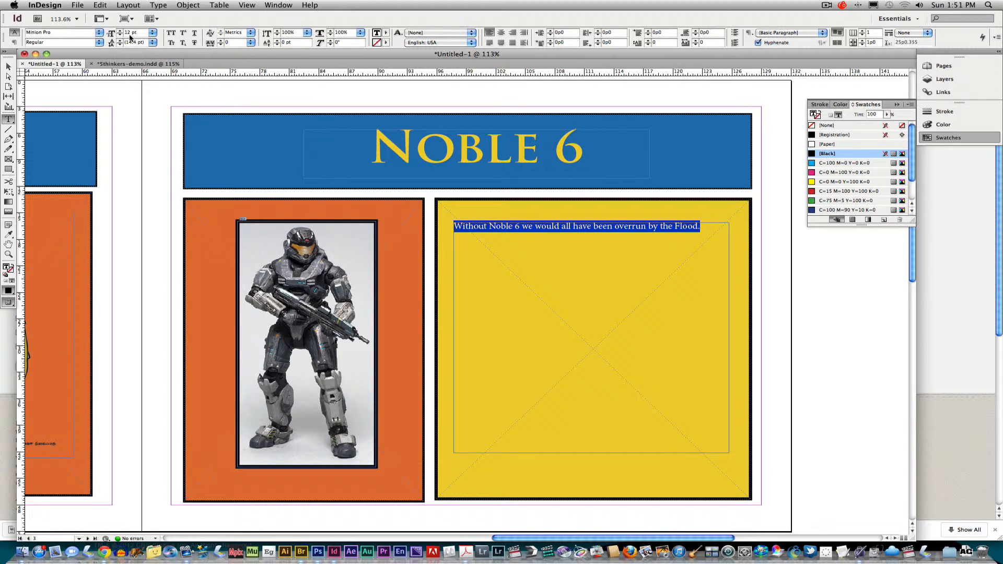
pyautogui.click(98, 34)
# Set the sentence in Trajan Pro Regular at 40 pt
pyautogui.moveTo(89, 11)
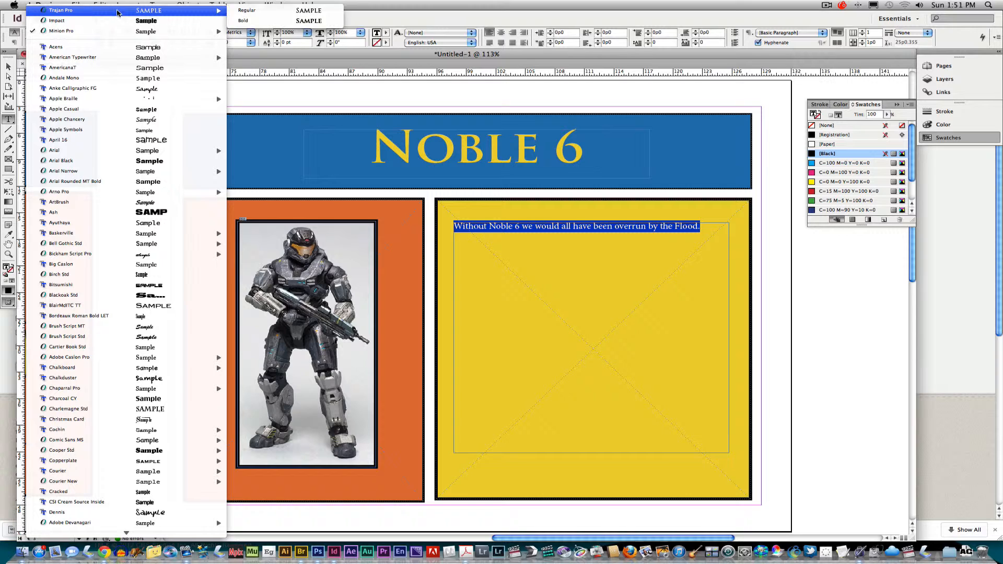
pyautogui.click(249, 11)
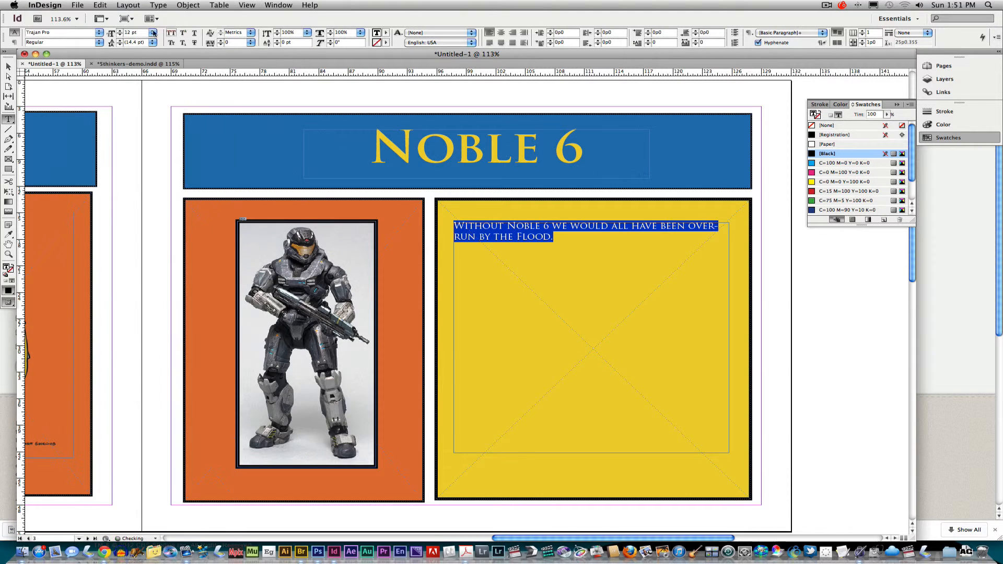
pyautogui.click(120, 32)
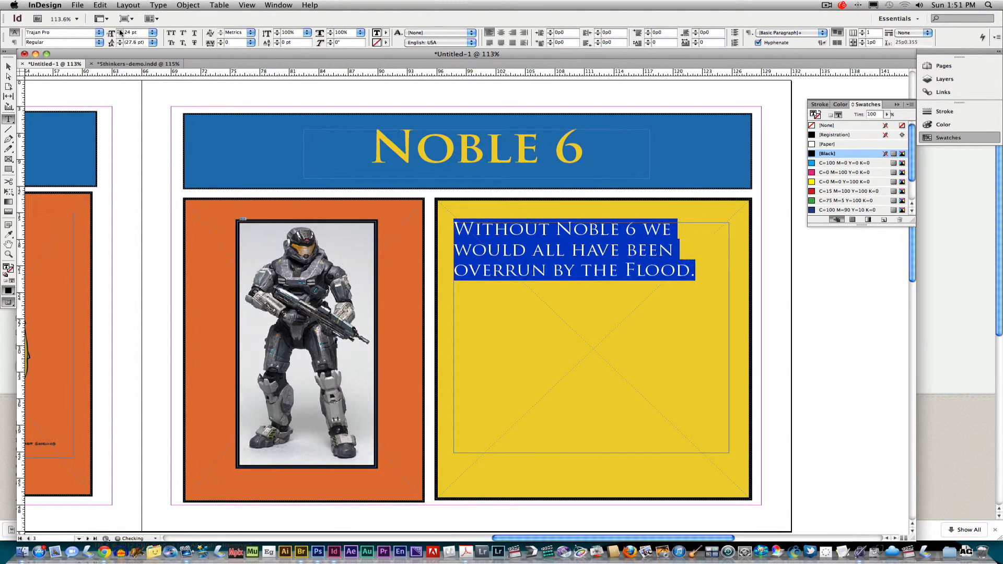
pyautogui.click(120, 31)
pyautogui.click(119, 31)
pyautogui.click(120, 31)
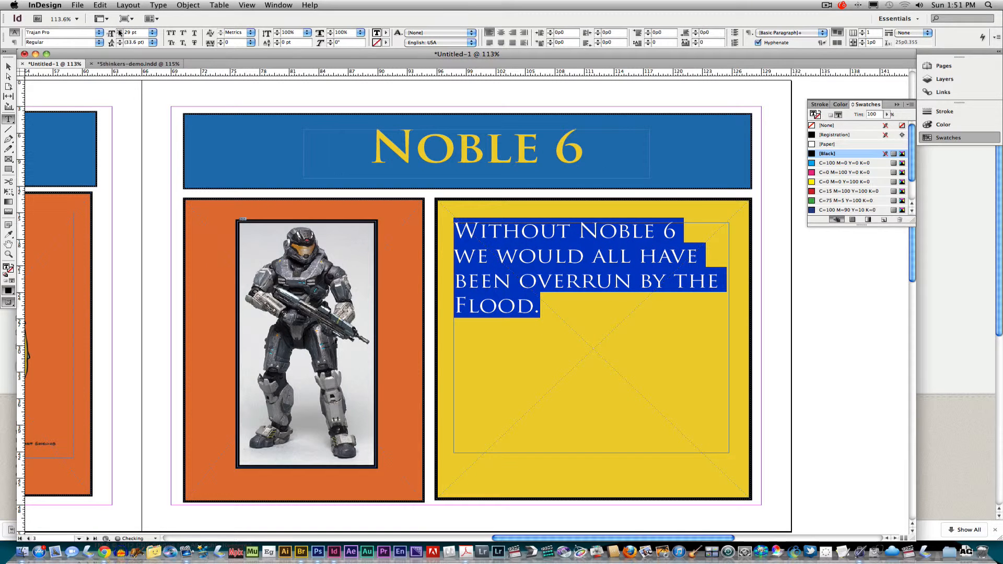
pyautogui.click(120, 30)
pyautogui.click(120, 32)
pyautogui.click(120, 31)
pyautogui.click(120, 31)
pyautogui.click(119, 32)
pyautogui.click(119, 31)
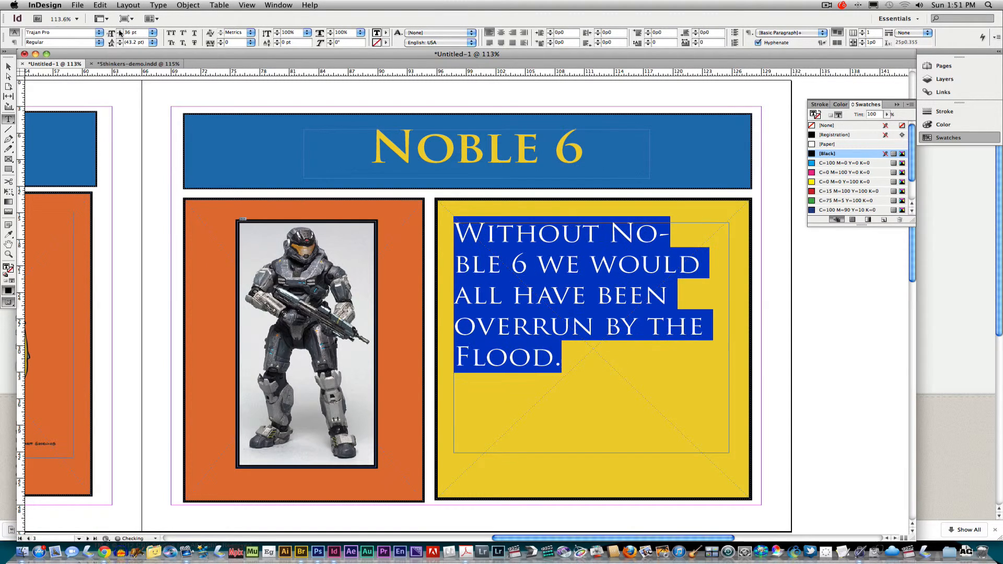
pyautogui.click(120, 31)
pyautogui.click(119, 31)
pyautogui.click(119, 31)
pyautogui.click(120, 31)
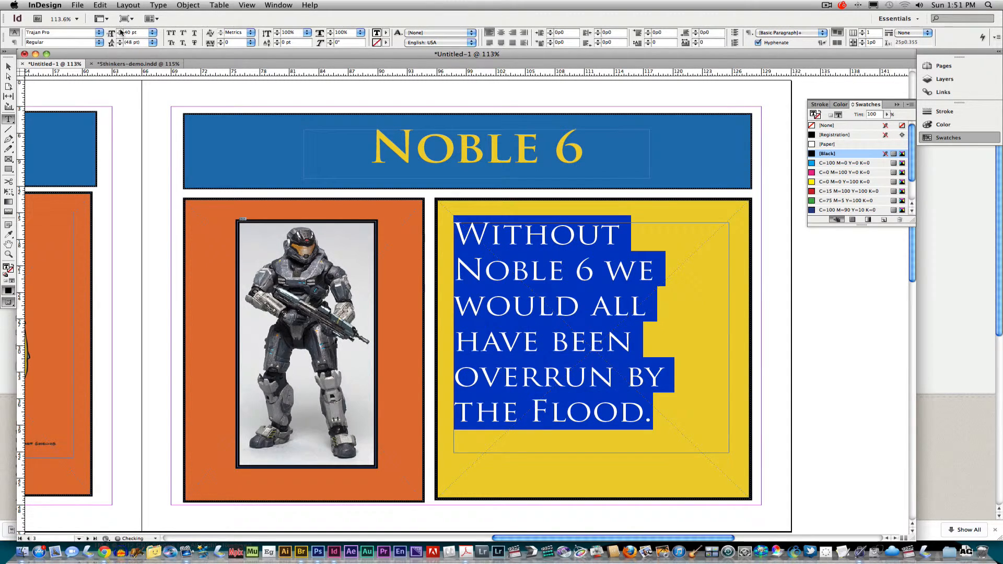
# Centre the sentence in its frame and leave text editing with the frame selected
pyautogui.click(500, 32)
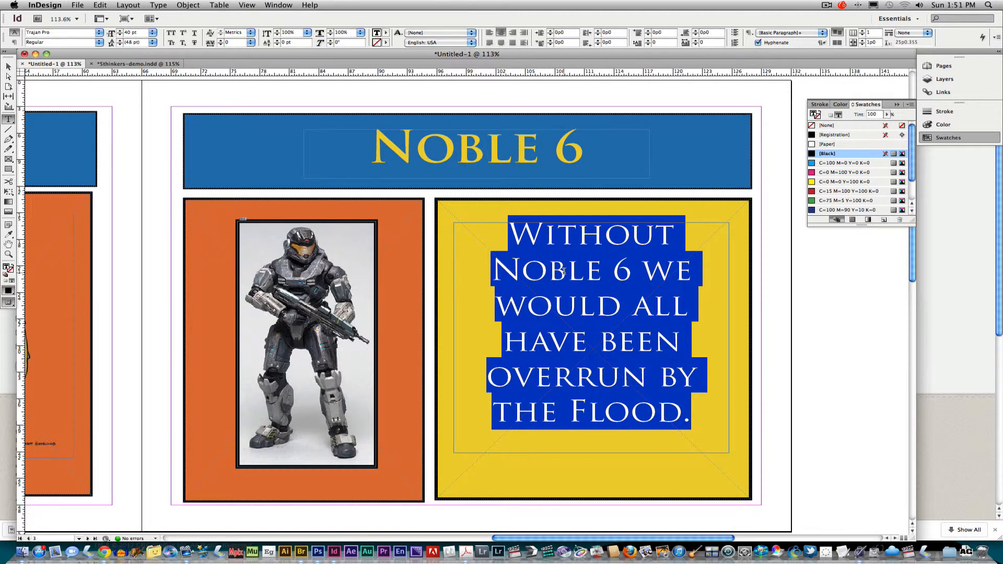
pyautogui.click(517, 238)
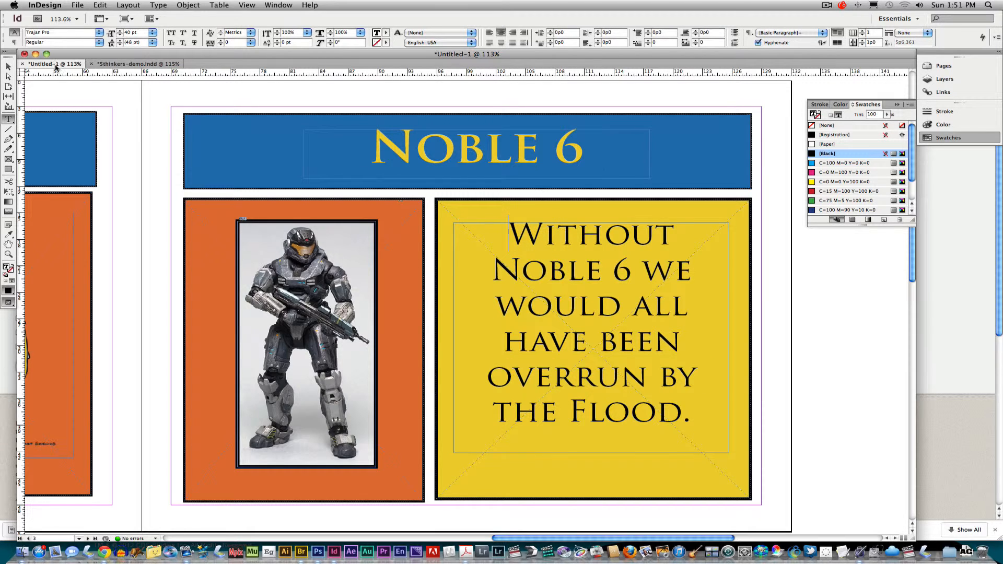
pyautogui.press('Escape')
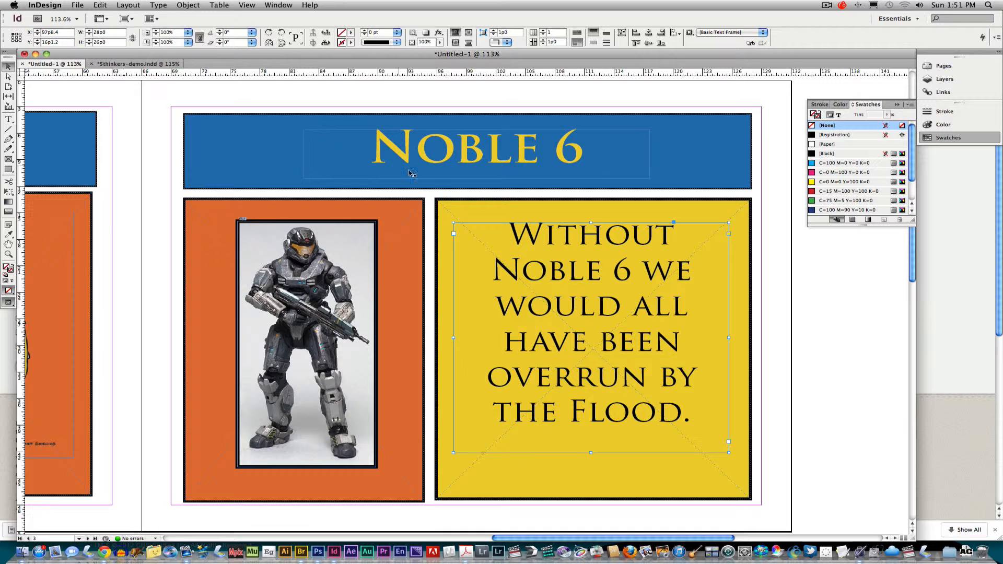
# Give the text frame a [Black] stroke of 4 pt
pyautogui.click(351, 43)
pyautogui.click(356, 91)
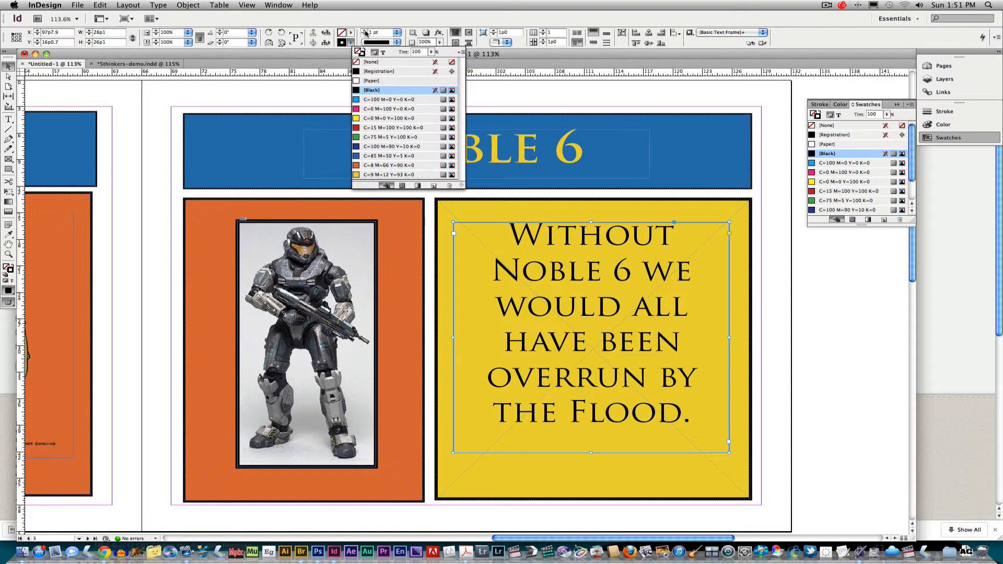
pyautogui.click(364, 31)
pyautogui.click(365, 31)
pyautogui.click(365, 31)
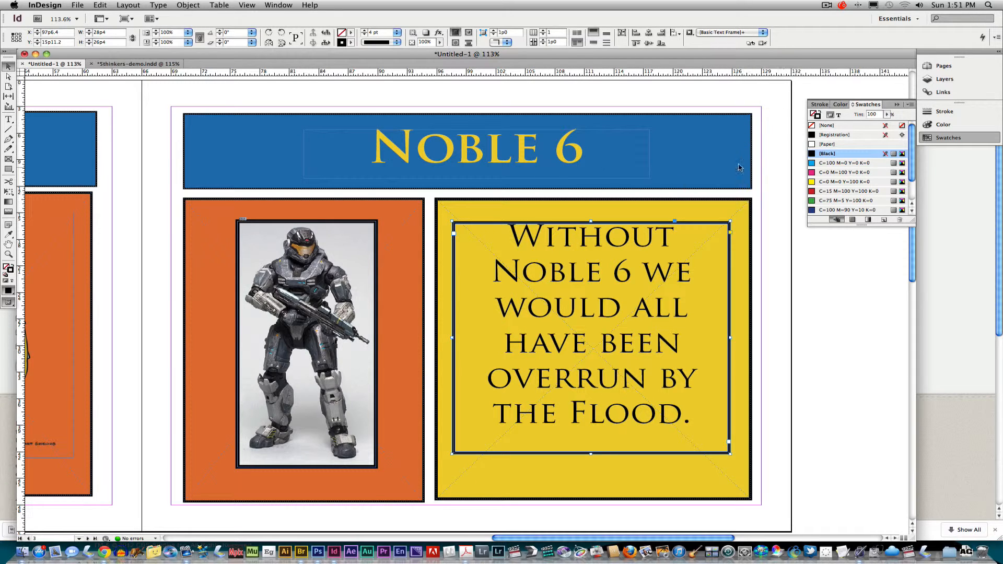
pyautogui.click(939, 68)
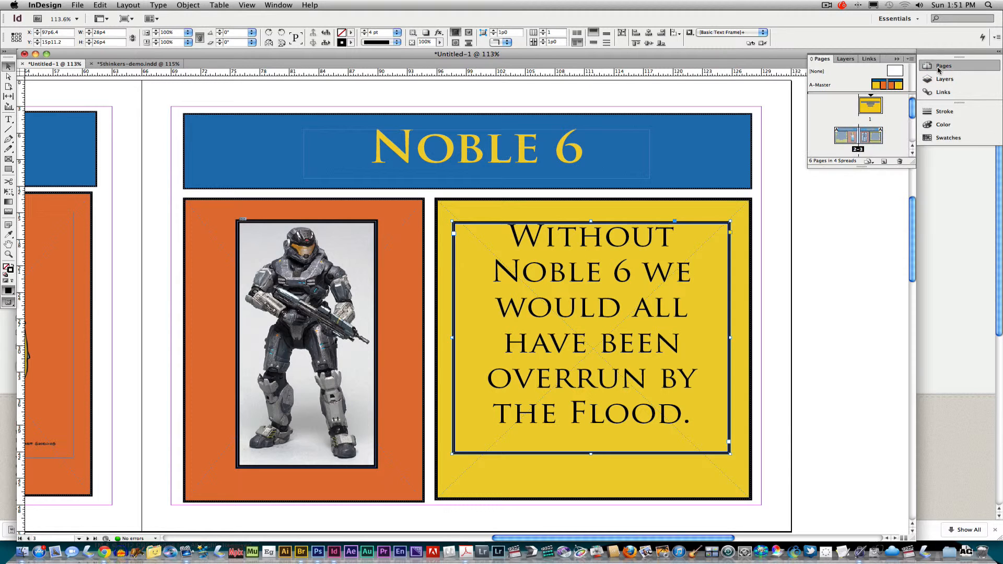
# View spread 4-5 and page 6, then bring the 5thinkers-demo.indd document to the front
pyautogui.moveTo(912, 112); pyautogui.dragTo(912, 132)
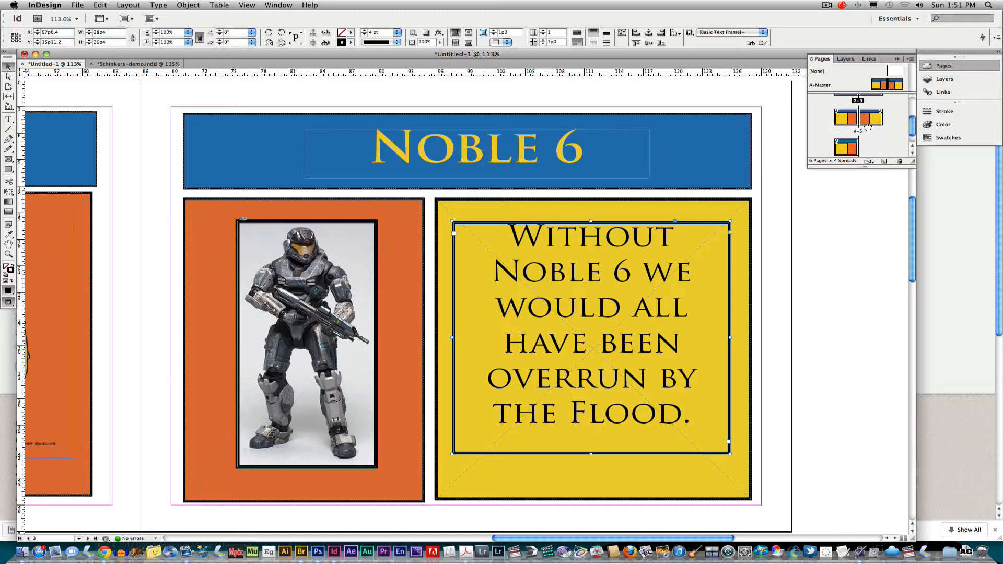
pyautogui.doubleClick(867, 125)
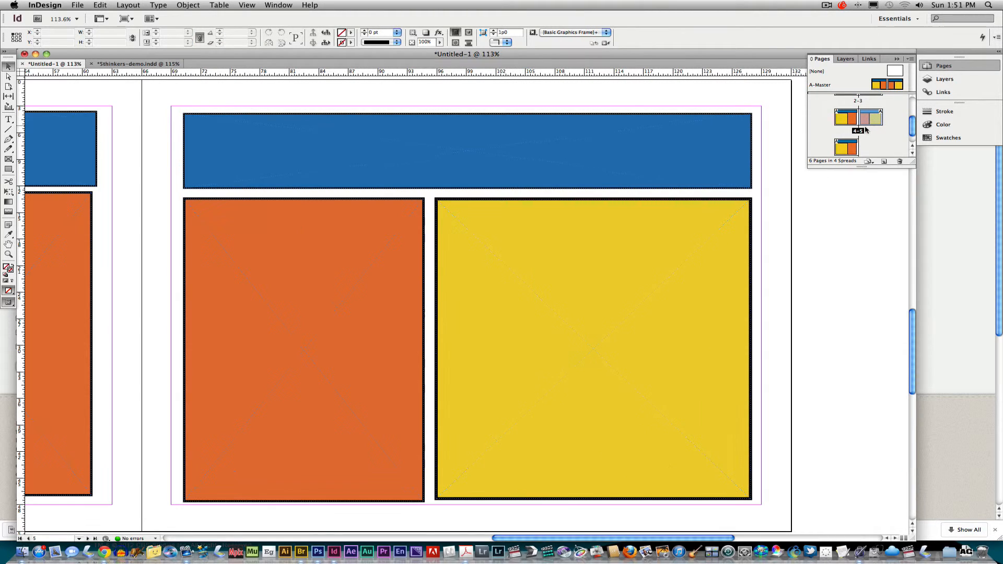
pyautogui.doubleClick(846, 149)
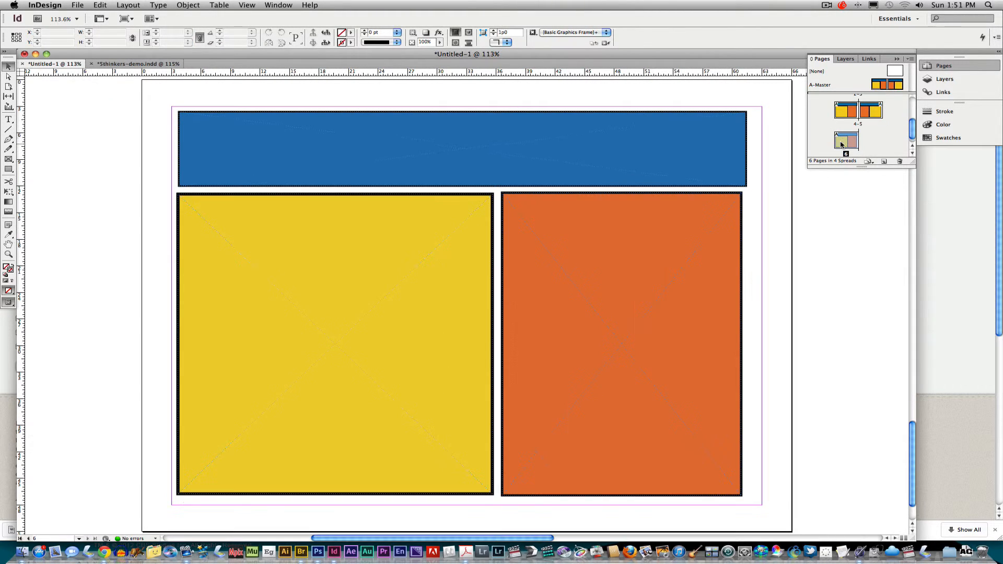
pyautogui.click(111, 64)
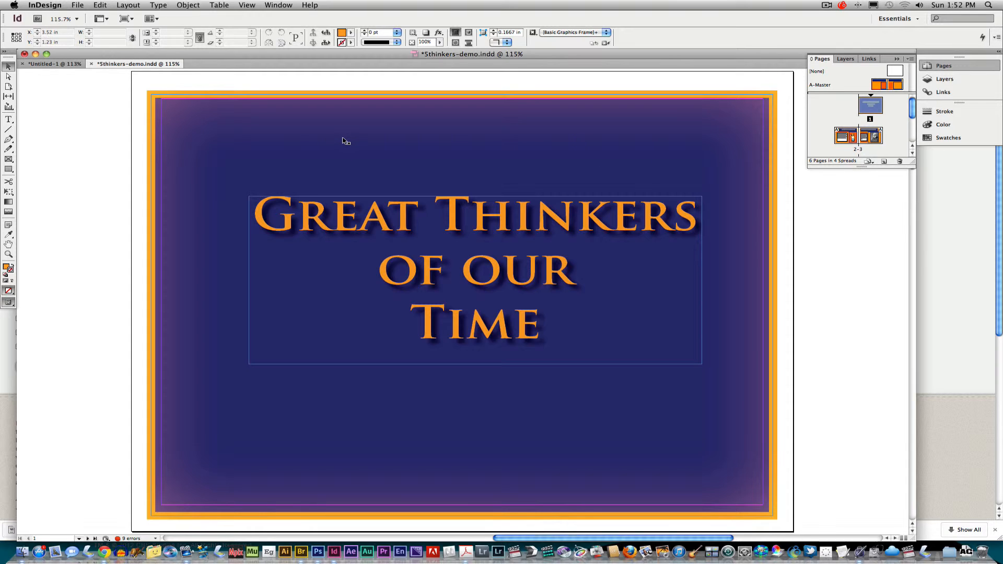
# Go to page 2 of the demo, the Homer Simpson page, fitted in the window
pyautogui.press('pagedown')
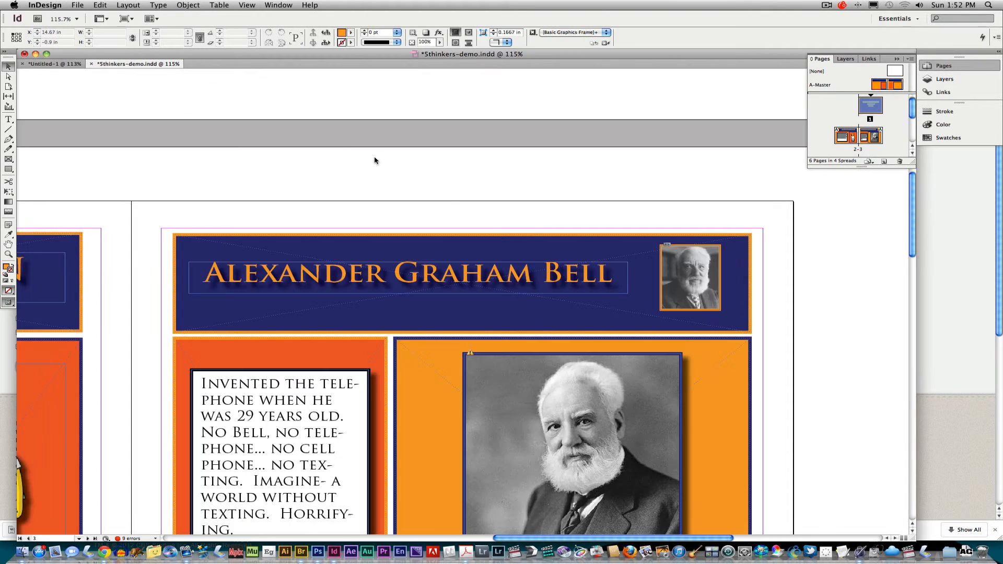
pyautogui.click(843, 141)
pyautogui.doubleClick(843, 141)
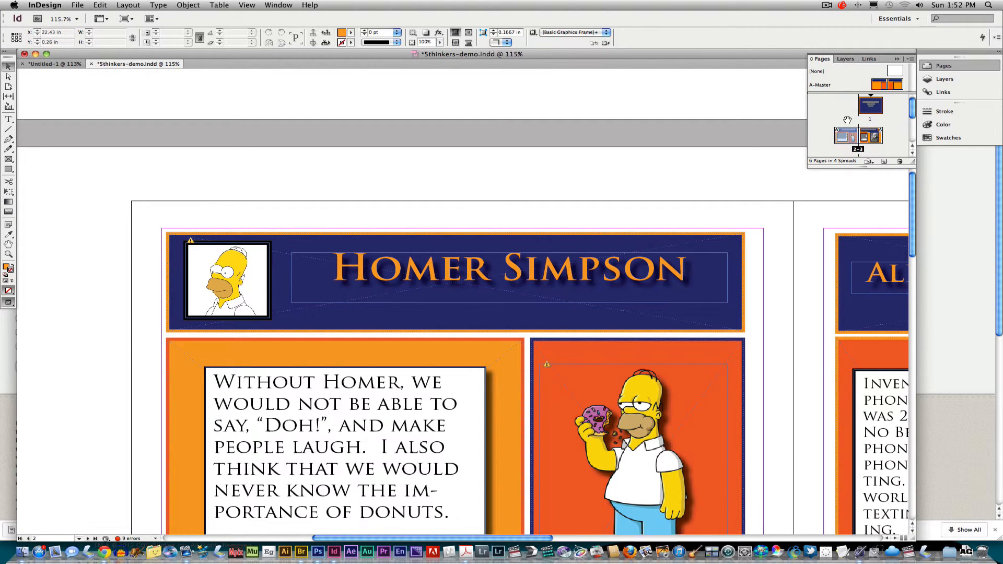
pyautogui.press('super+0')
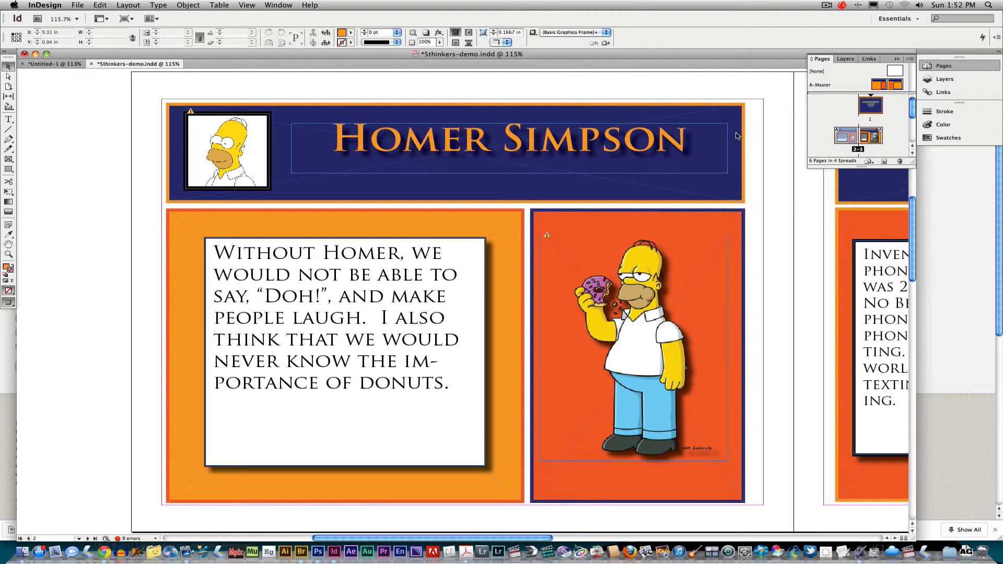
# View the Alexander Graham Bell, Noble 6, Albert Einstein and Crew of Apollo 13 pages in turn
pyautogui.doubleClick(865, 139)
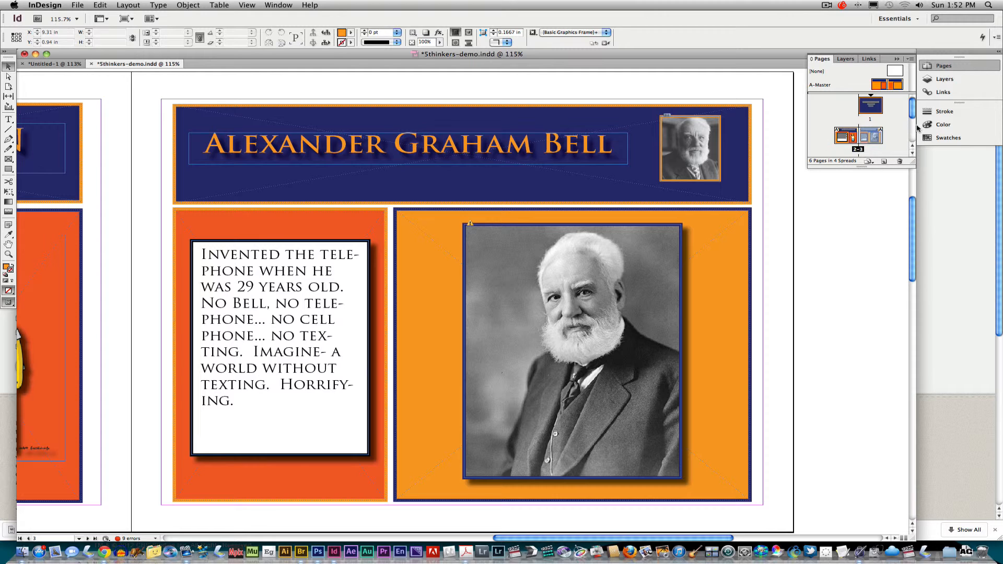
pyautogui.scroll(-2, 912, 119)
pyautogui.doubleClick(844, 137)
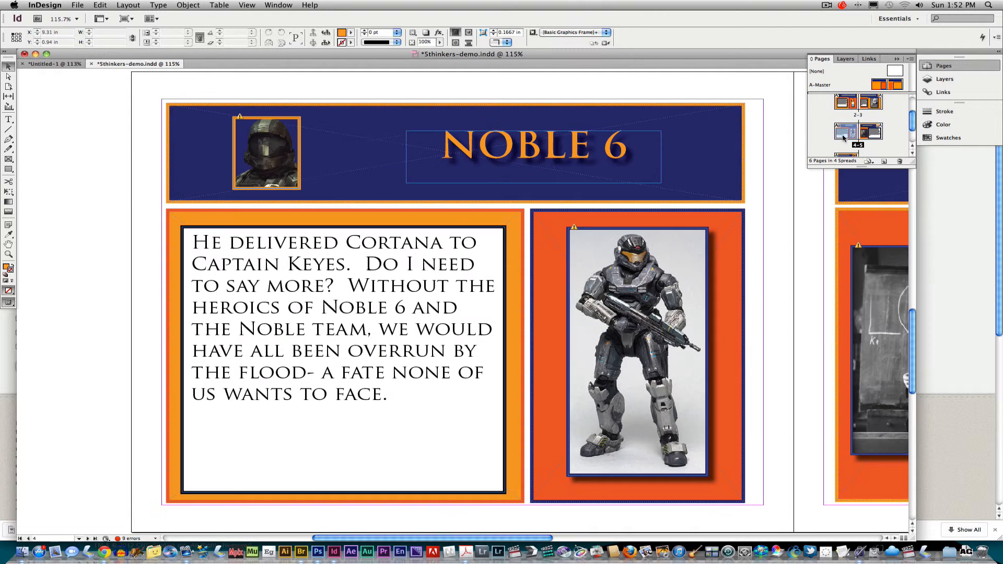
pyautogui.doubleClick(872, 133)
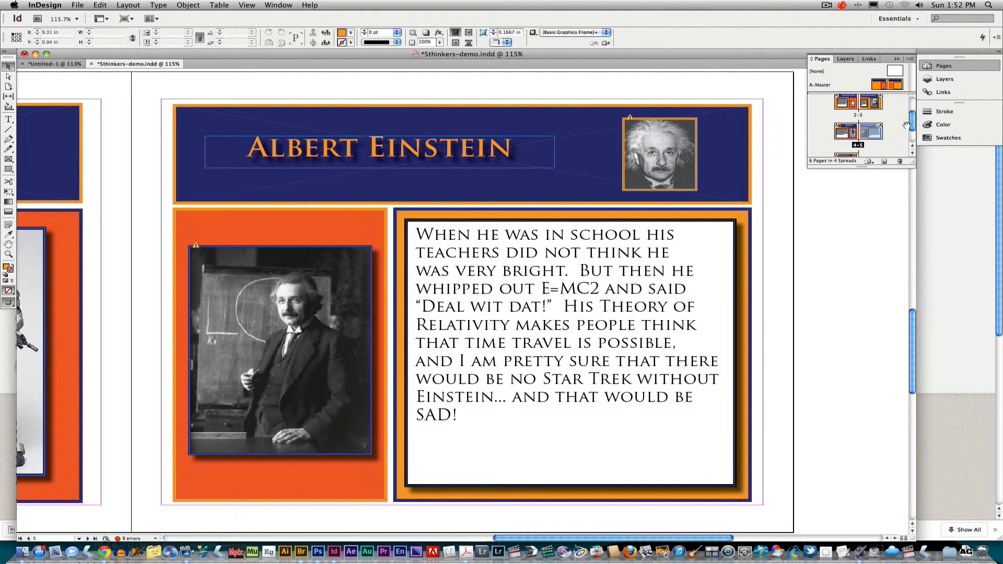
pyautogui.scroll(-2, 868, 135)
pyautogui.click(852, 137)
pyautogui.doubleClick(853, 137)
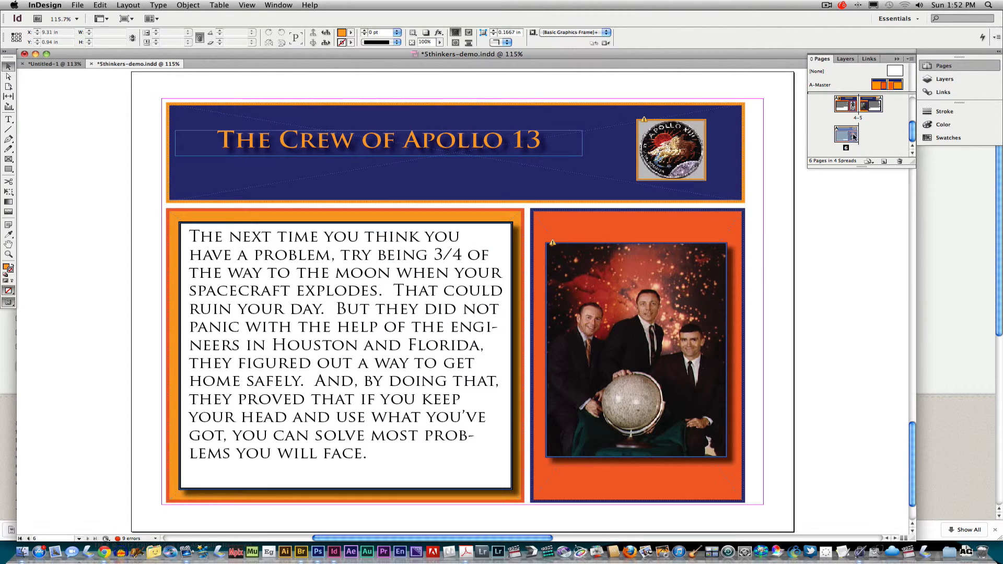